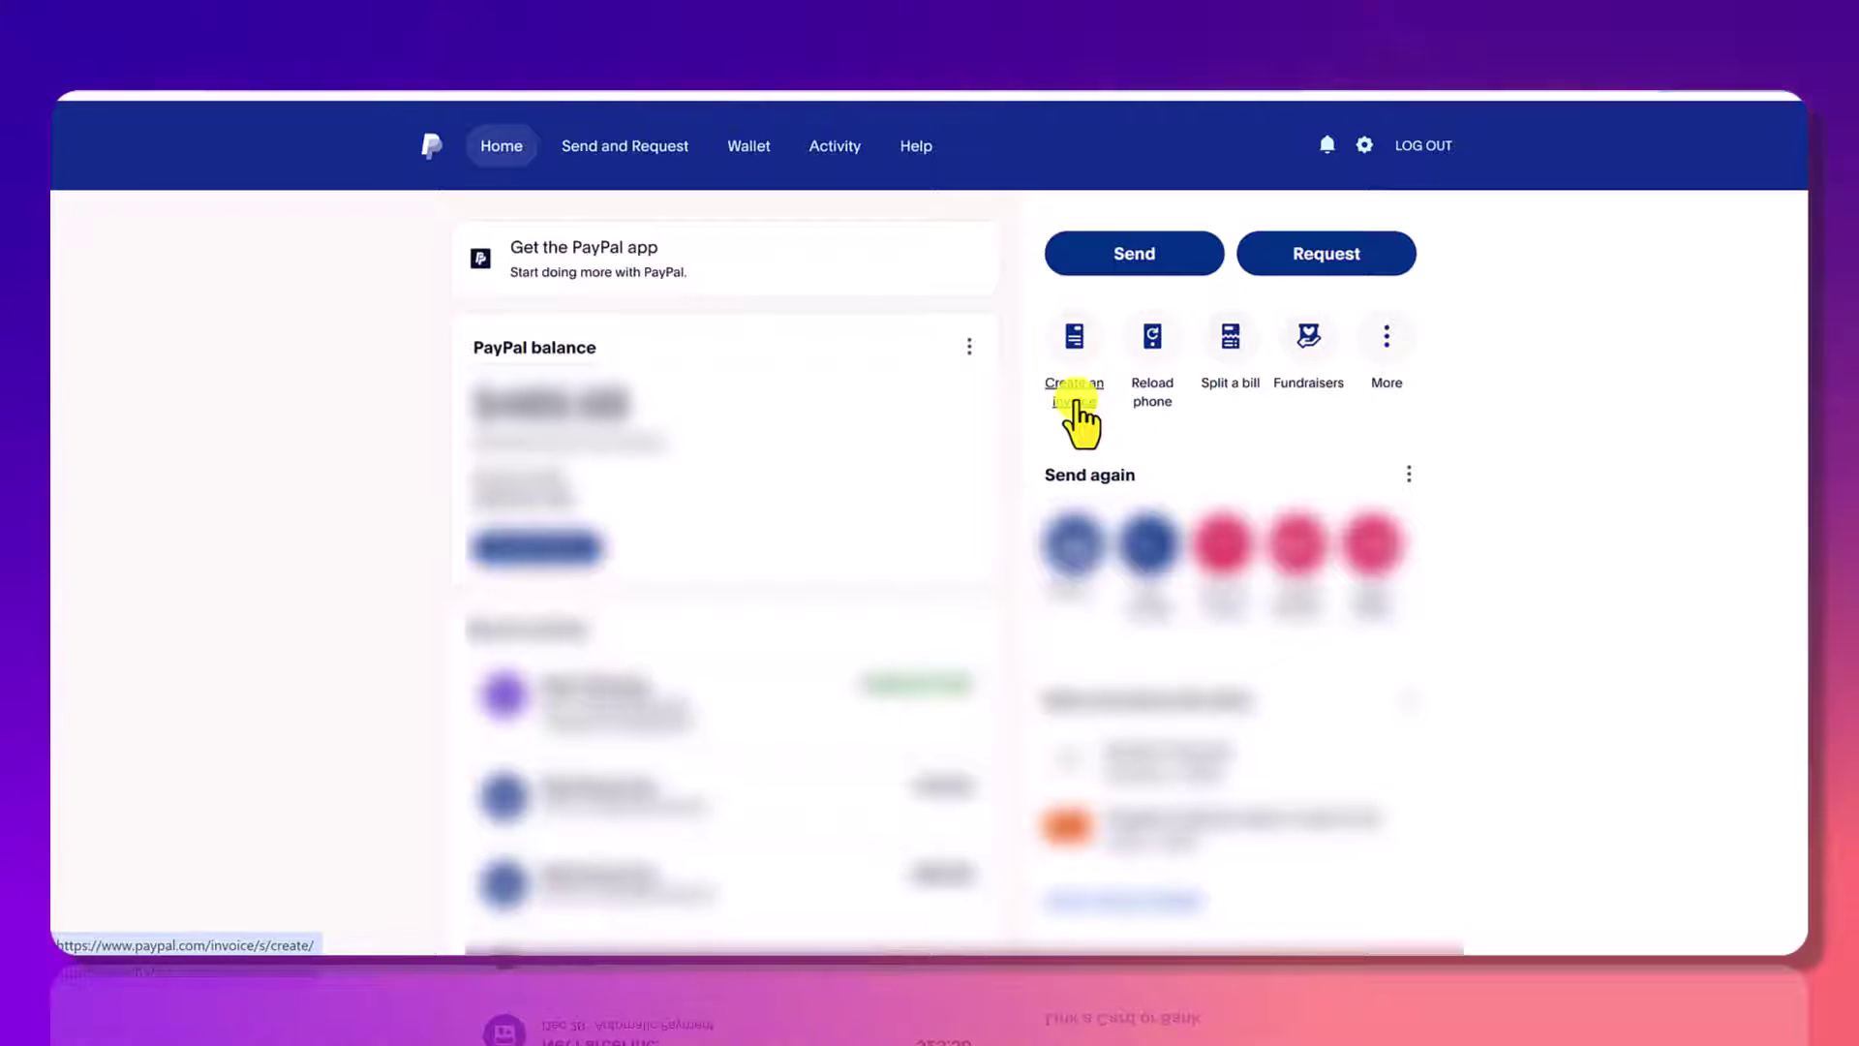
# - Start a new blank invoice, No. 0054, from the More quick actions on Home
pyautogui.click(1393, 350)
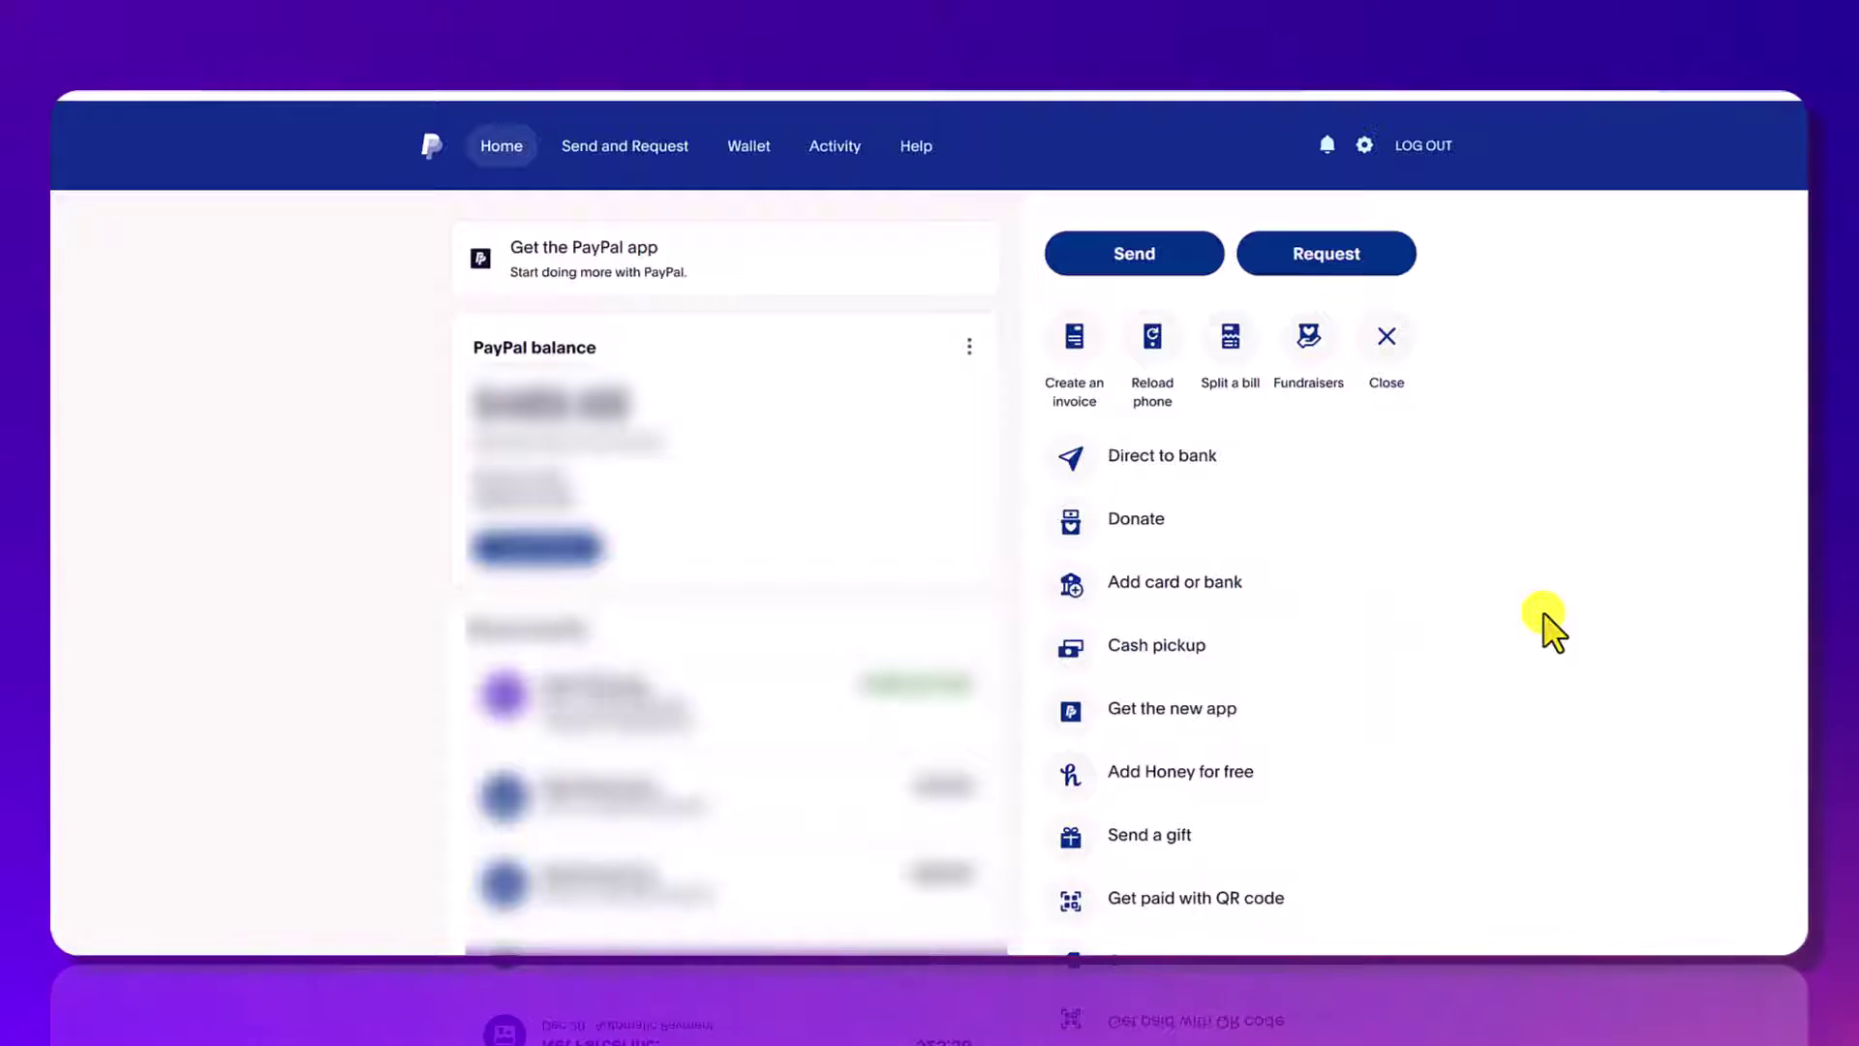
pyautogui.click(1077, 368)
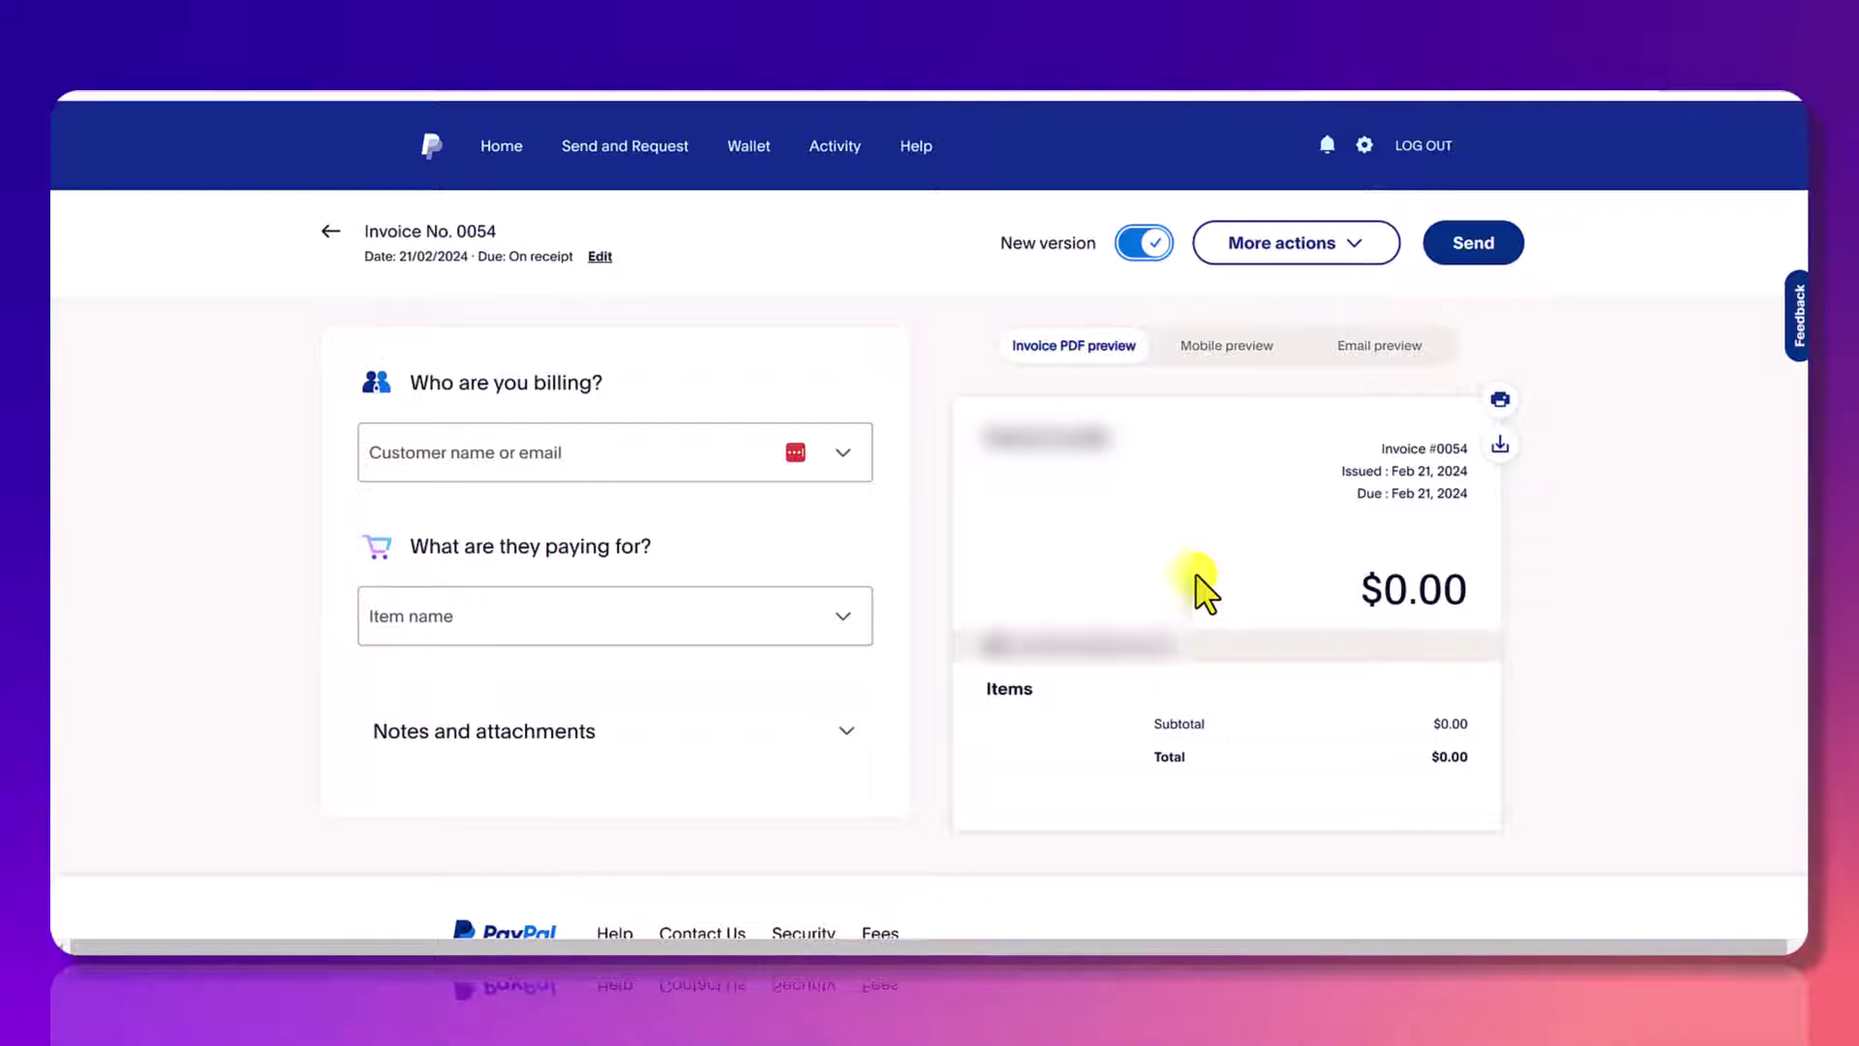
pyautogui.click(1080, 362)
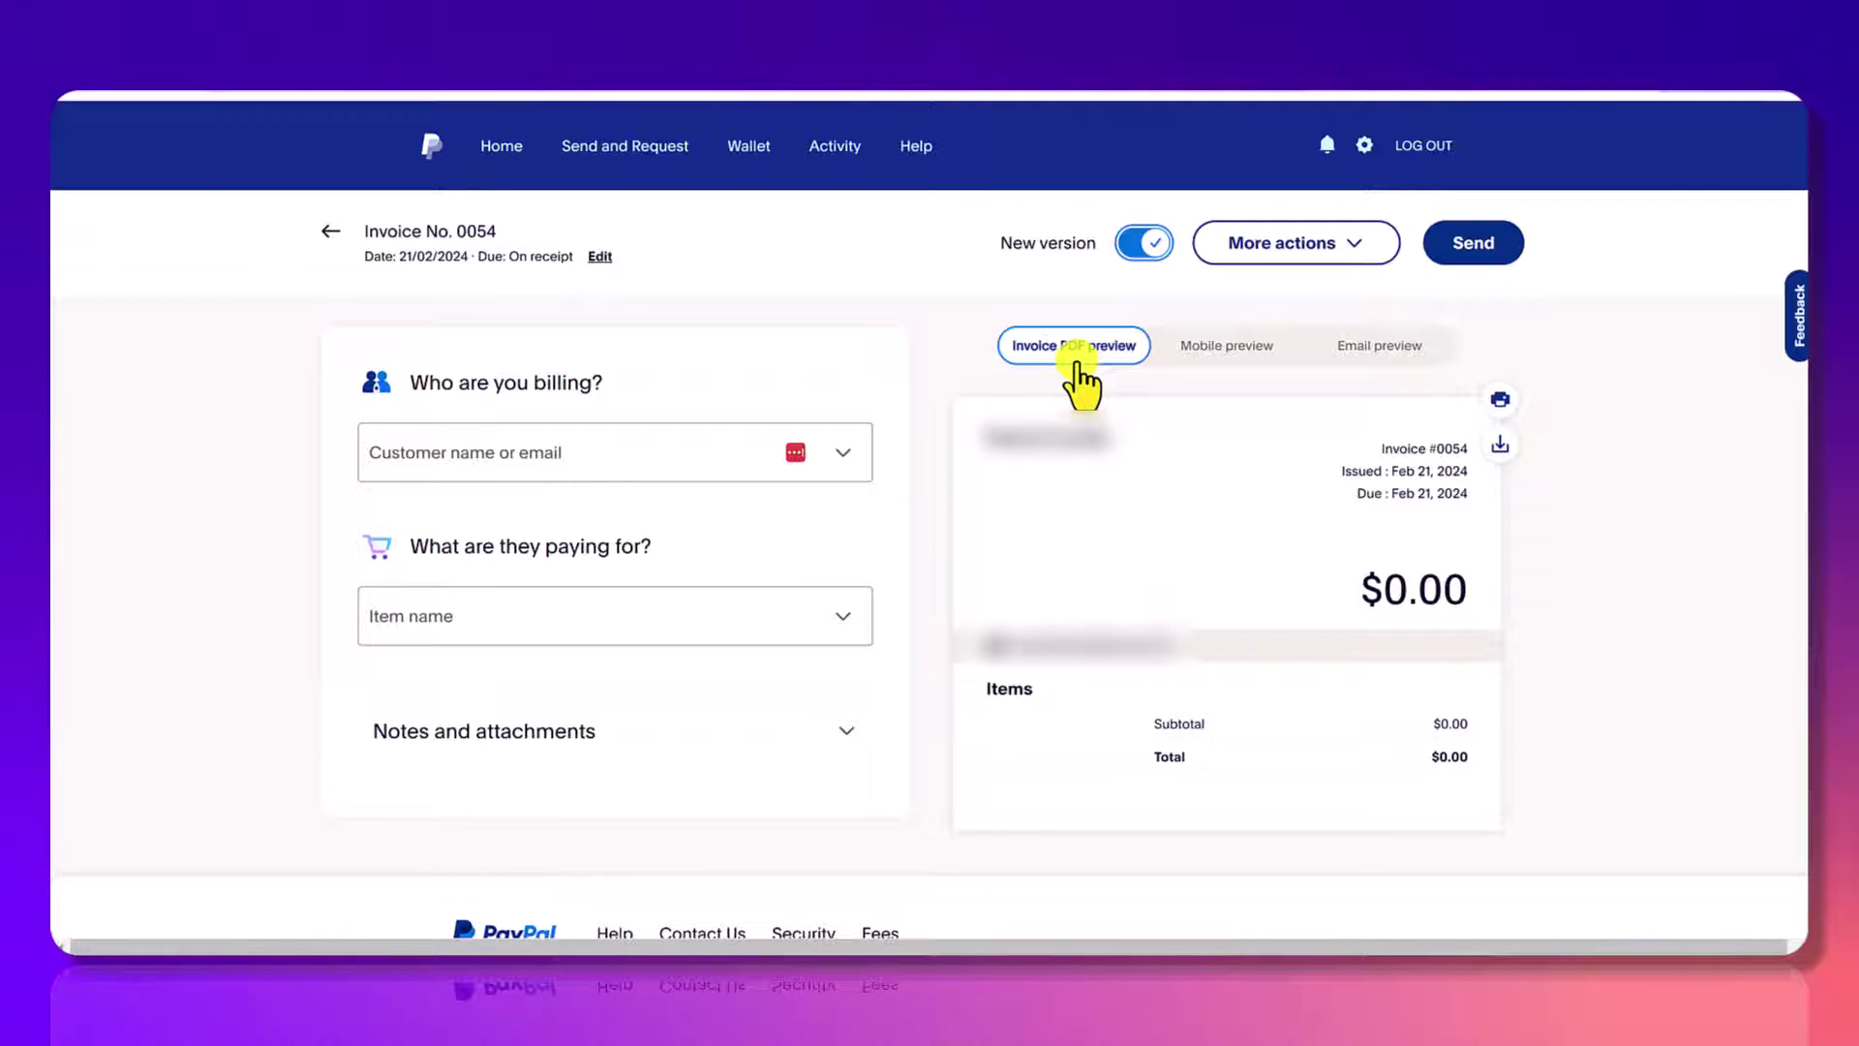
pyautogui.click(1212, 350)
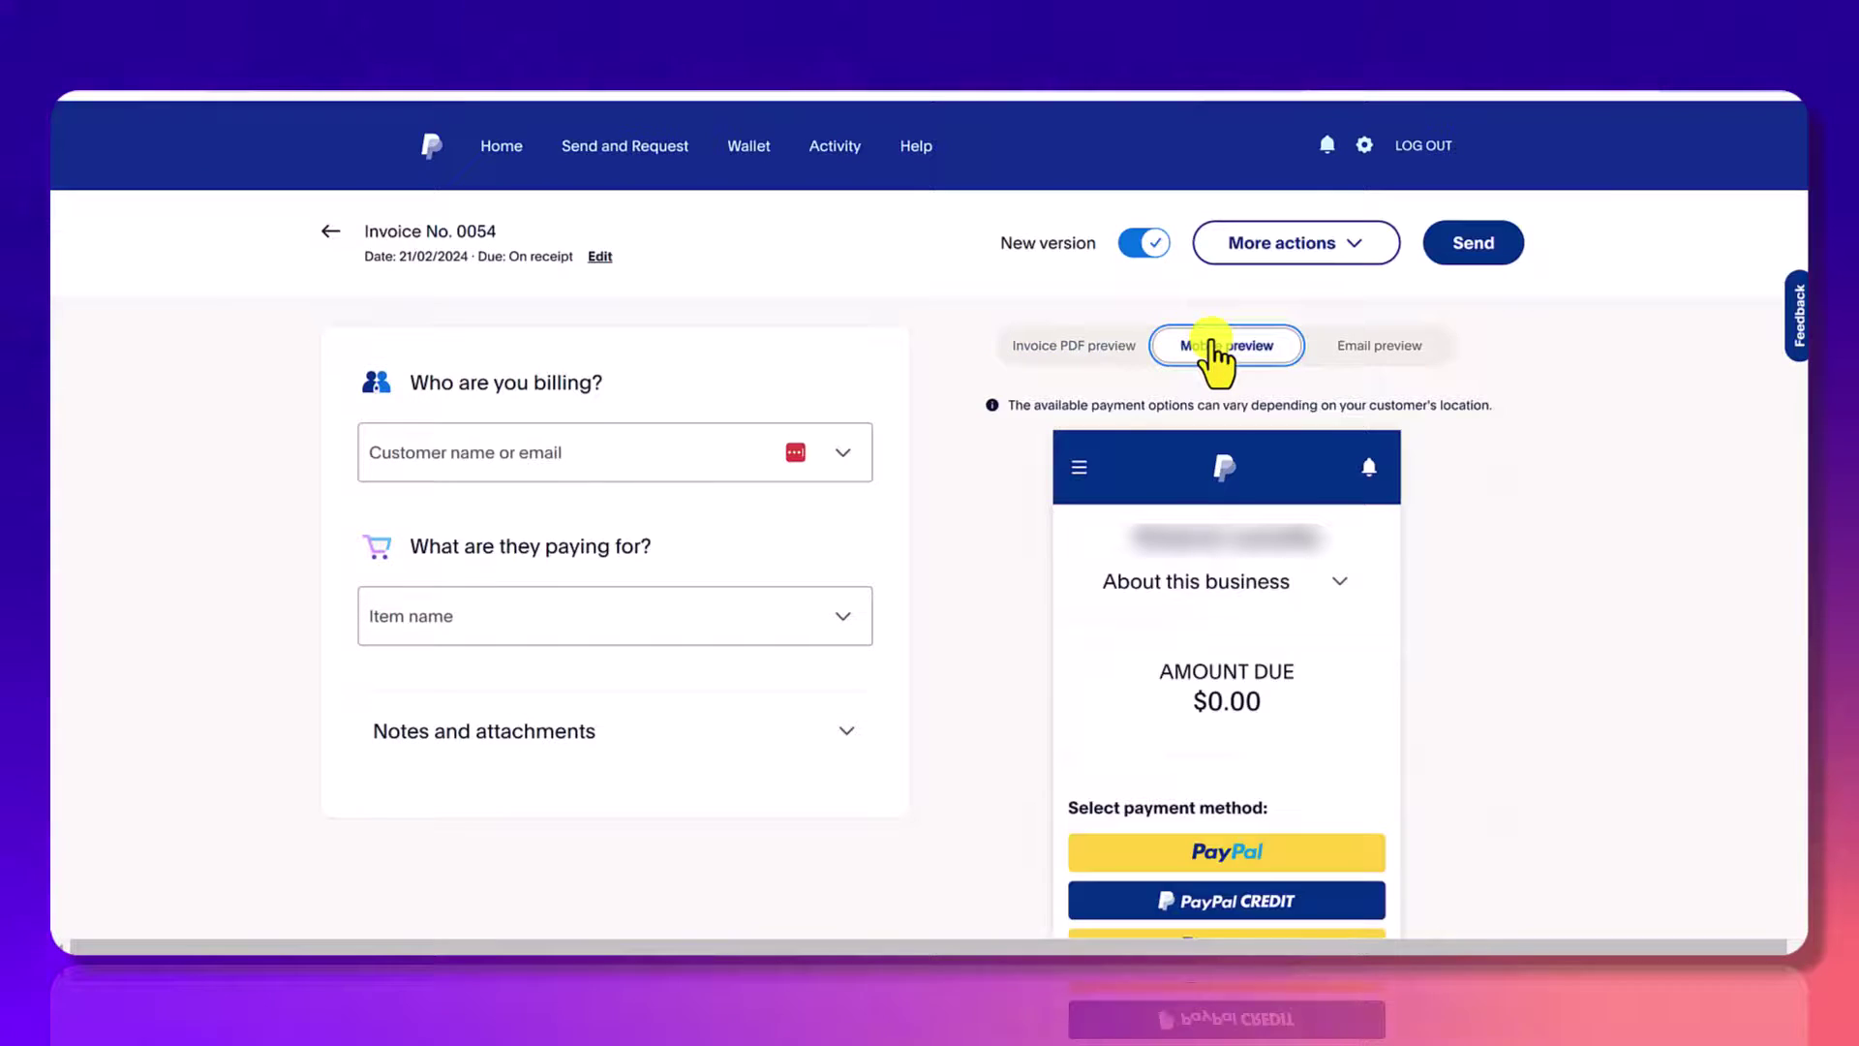
pyautogui.click(1394, 350)
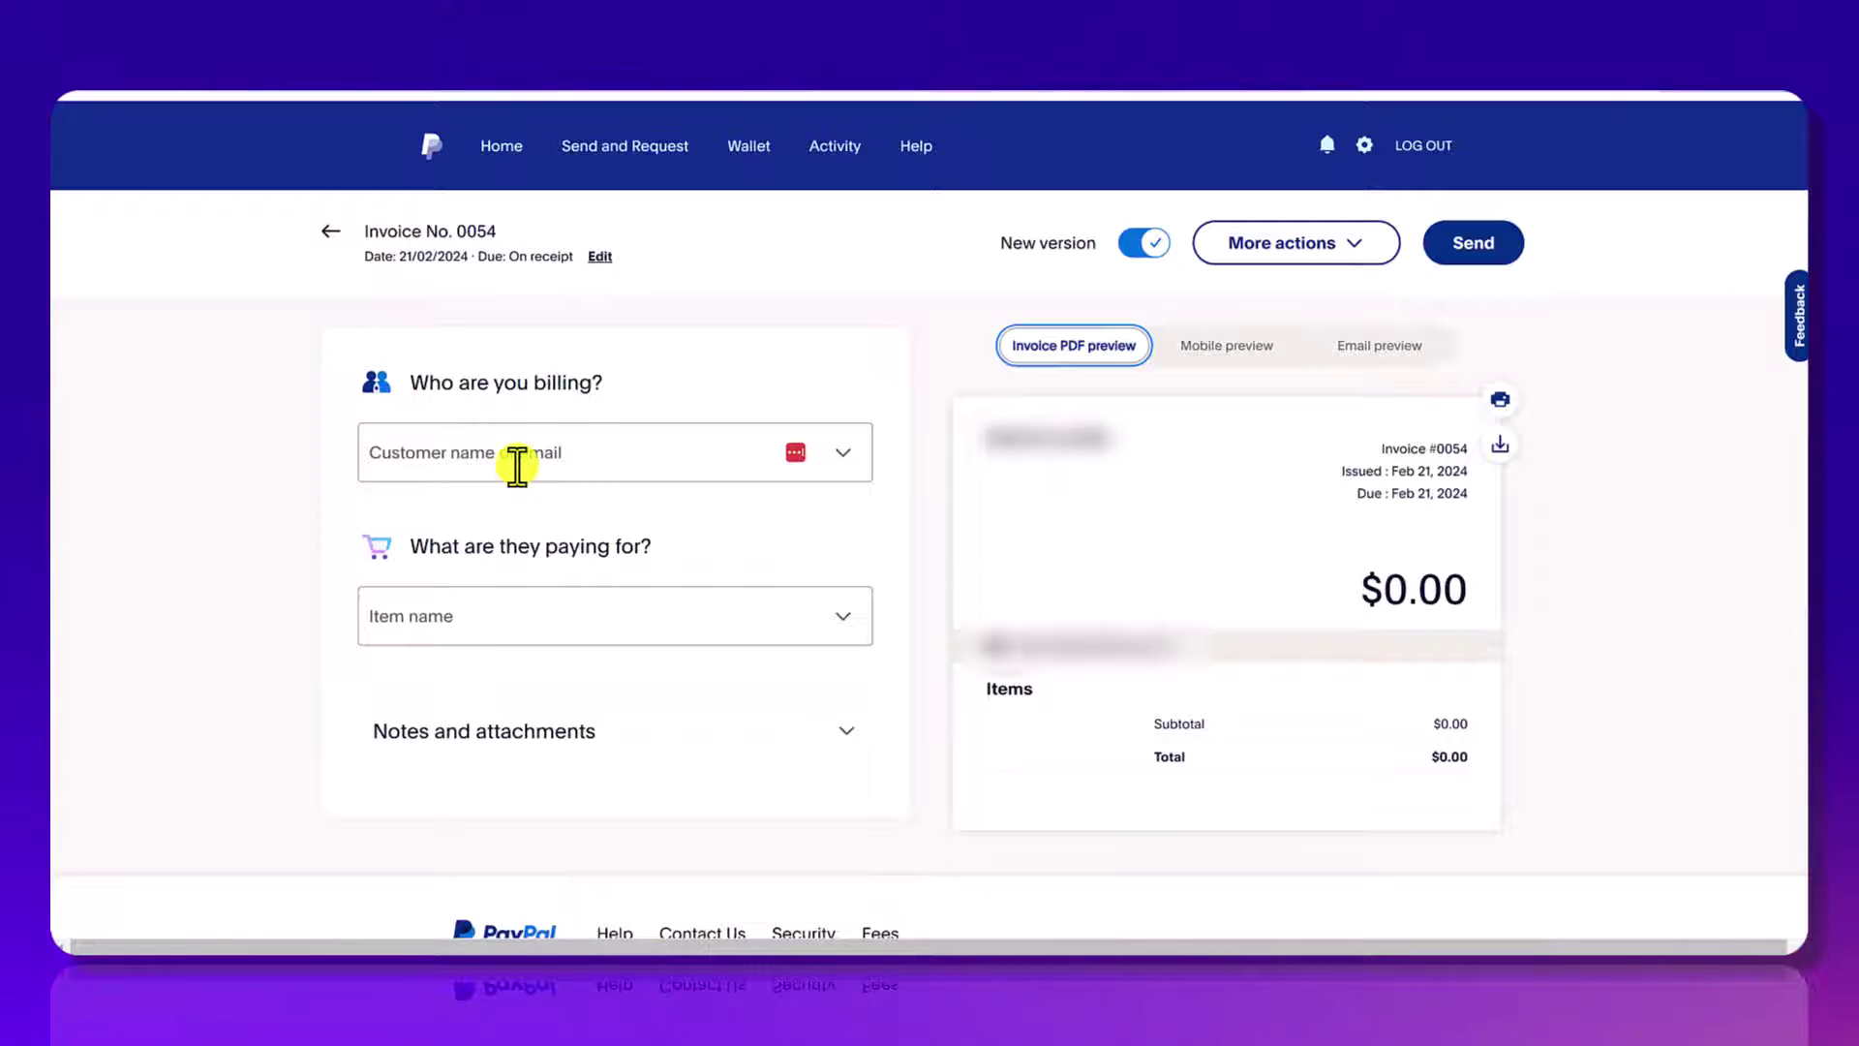
# - Bill the invoice to a new customer created from their e-mail and name
pyautogui.click(517, 466)
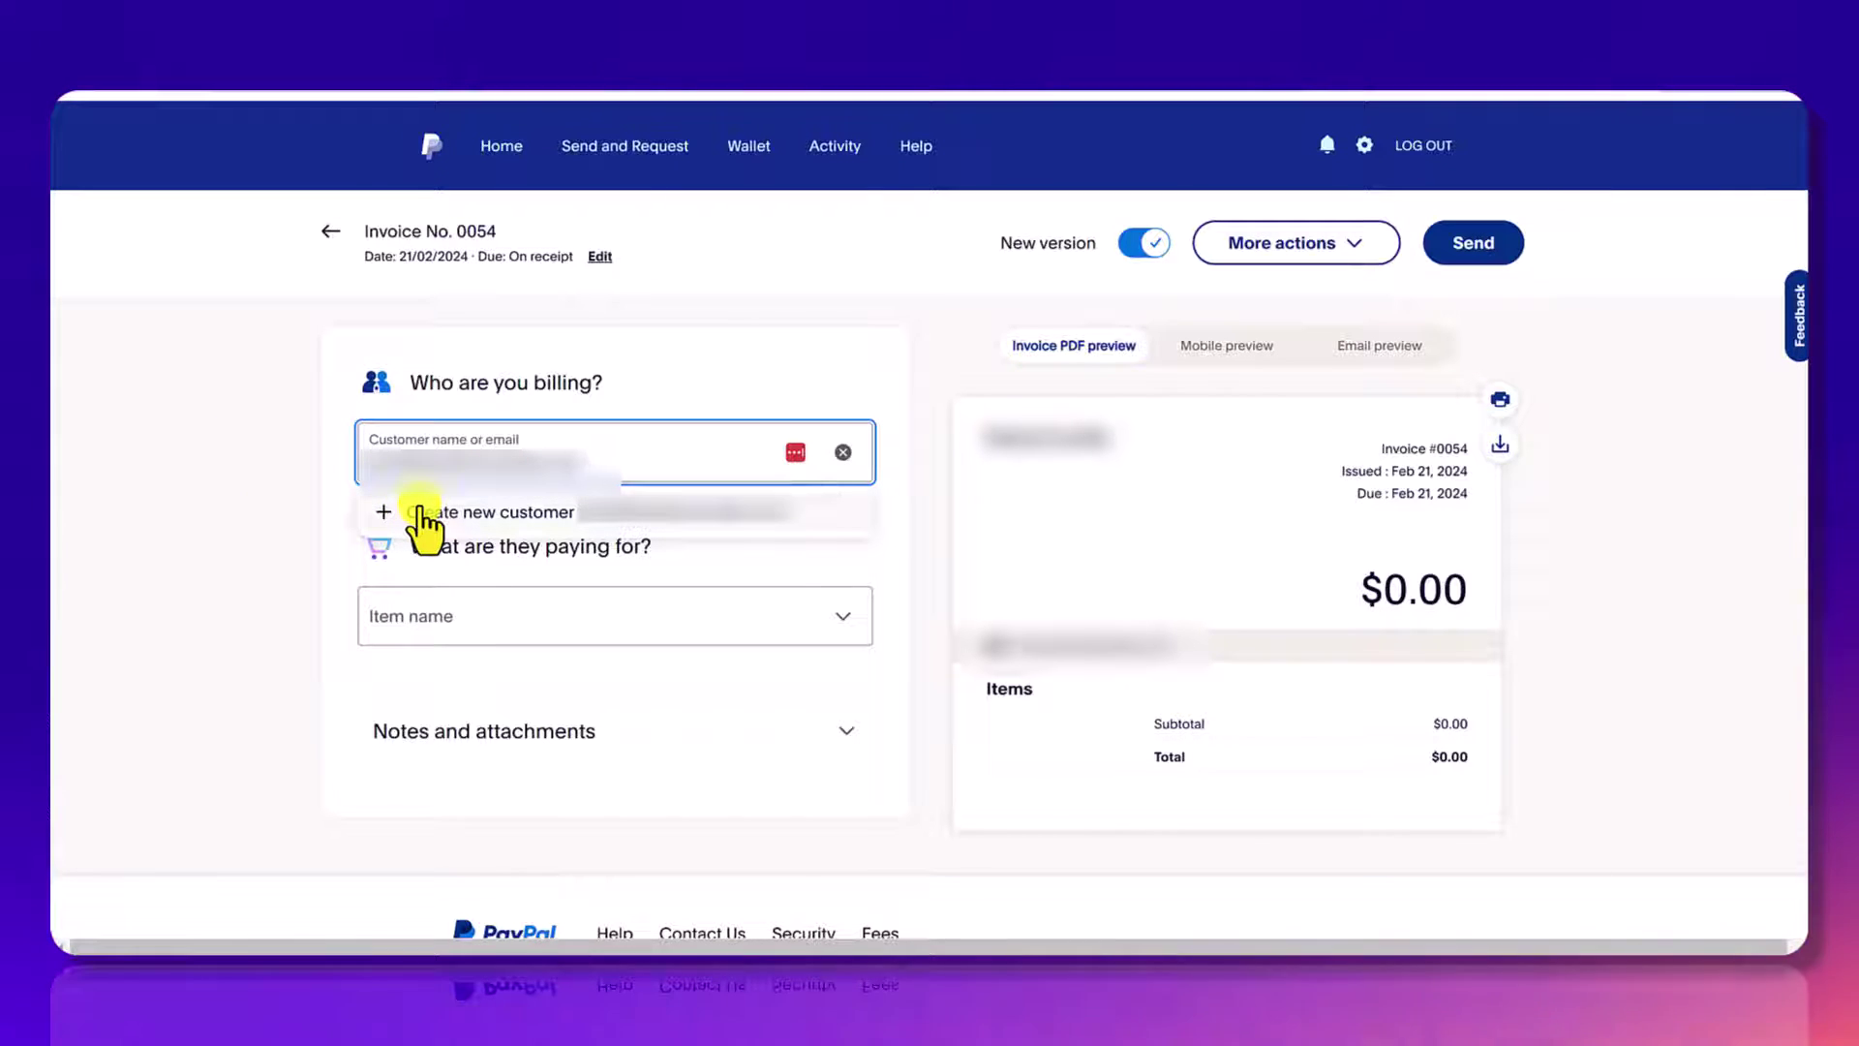
pyautogui.click(421, 510)
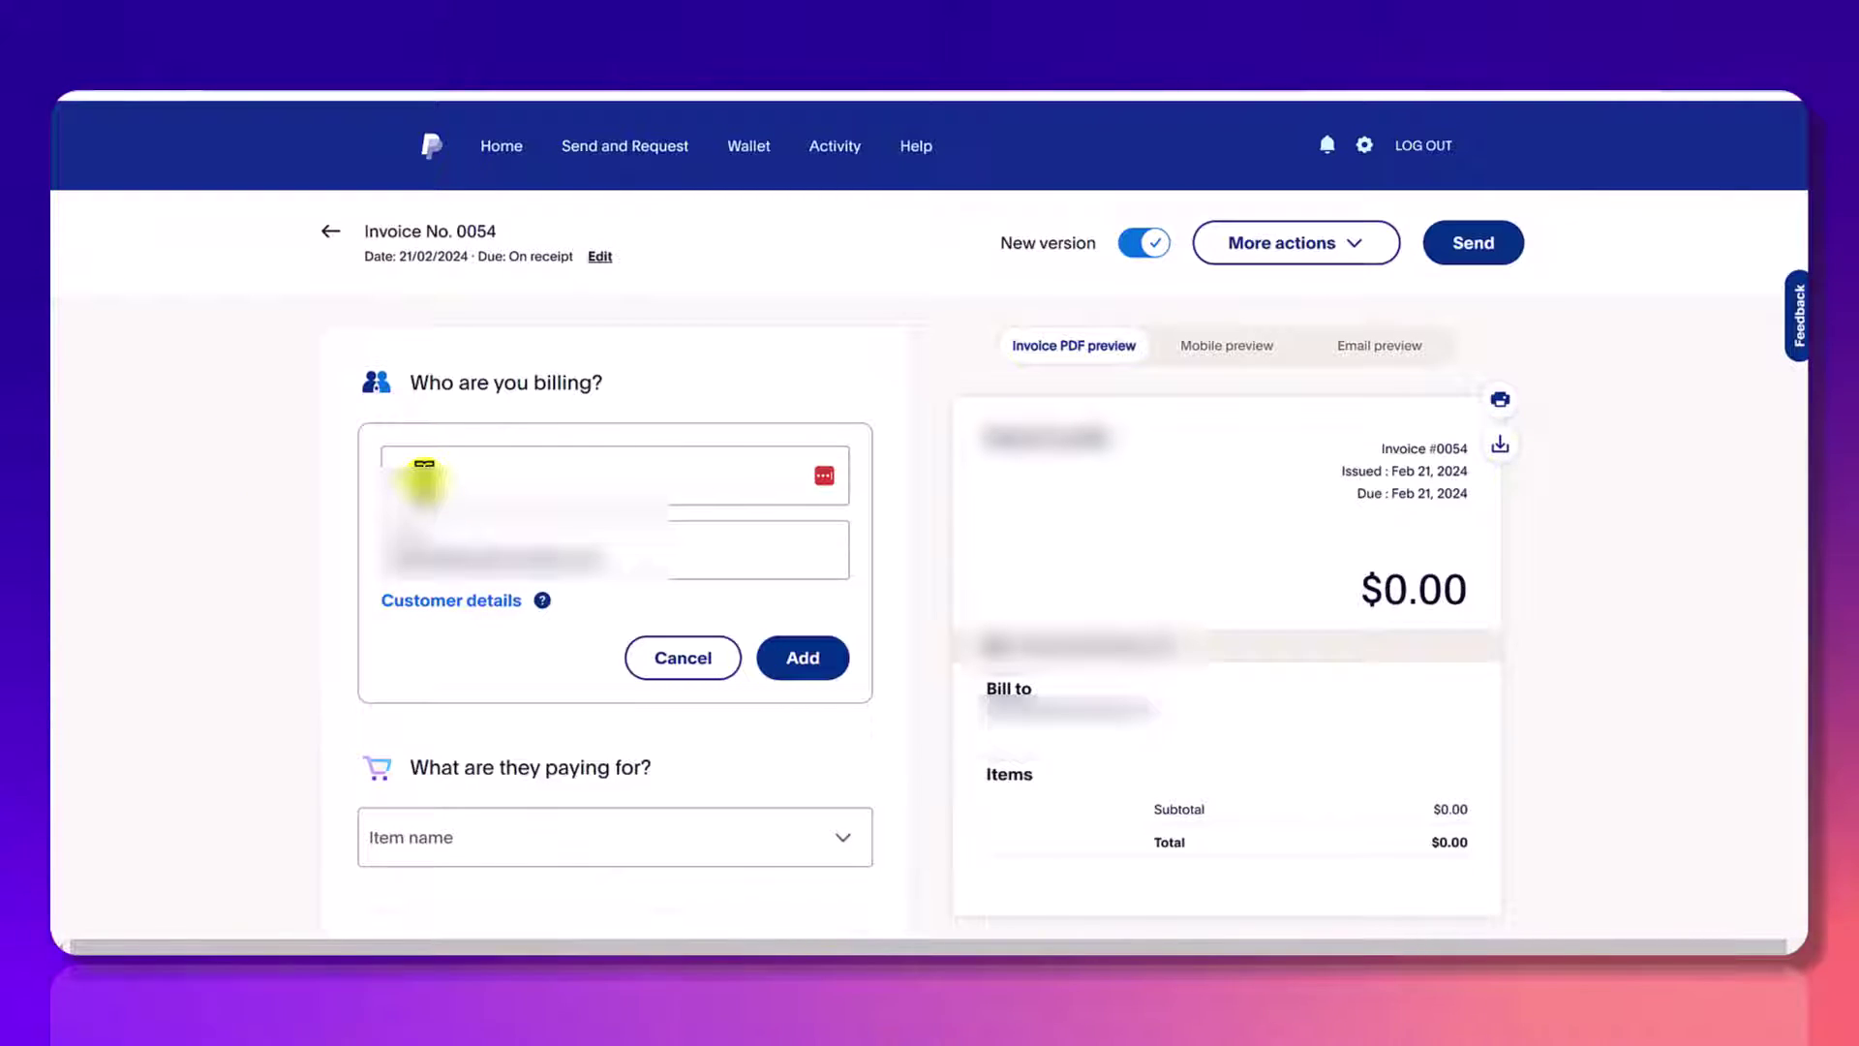
pyautogui.click(424, 474)
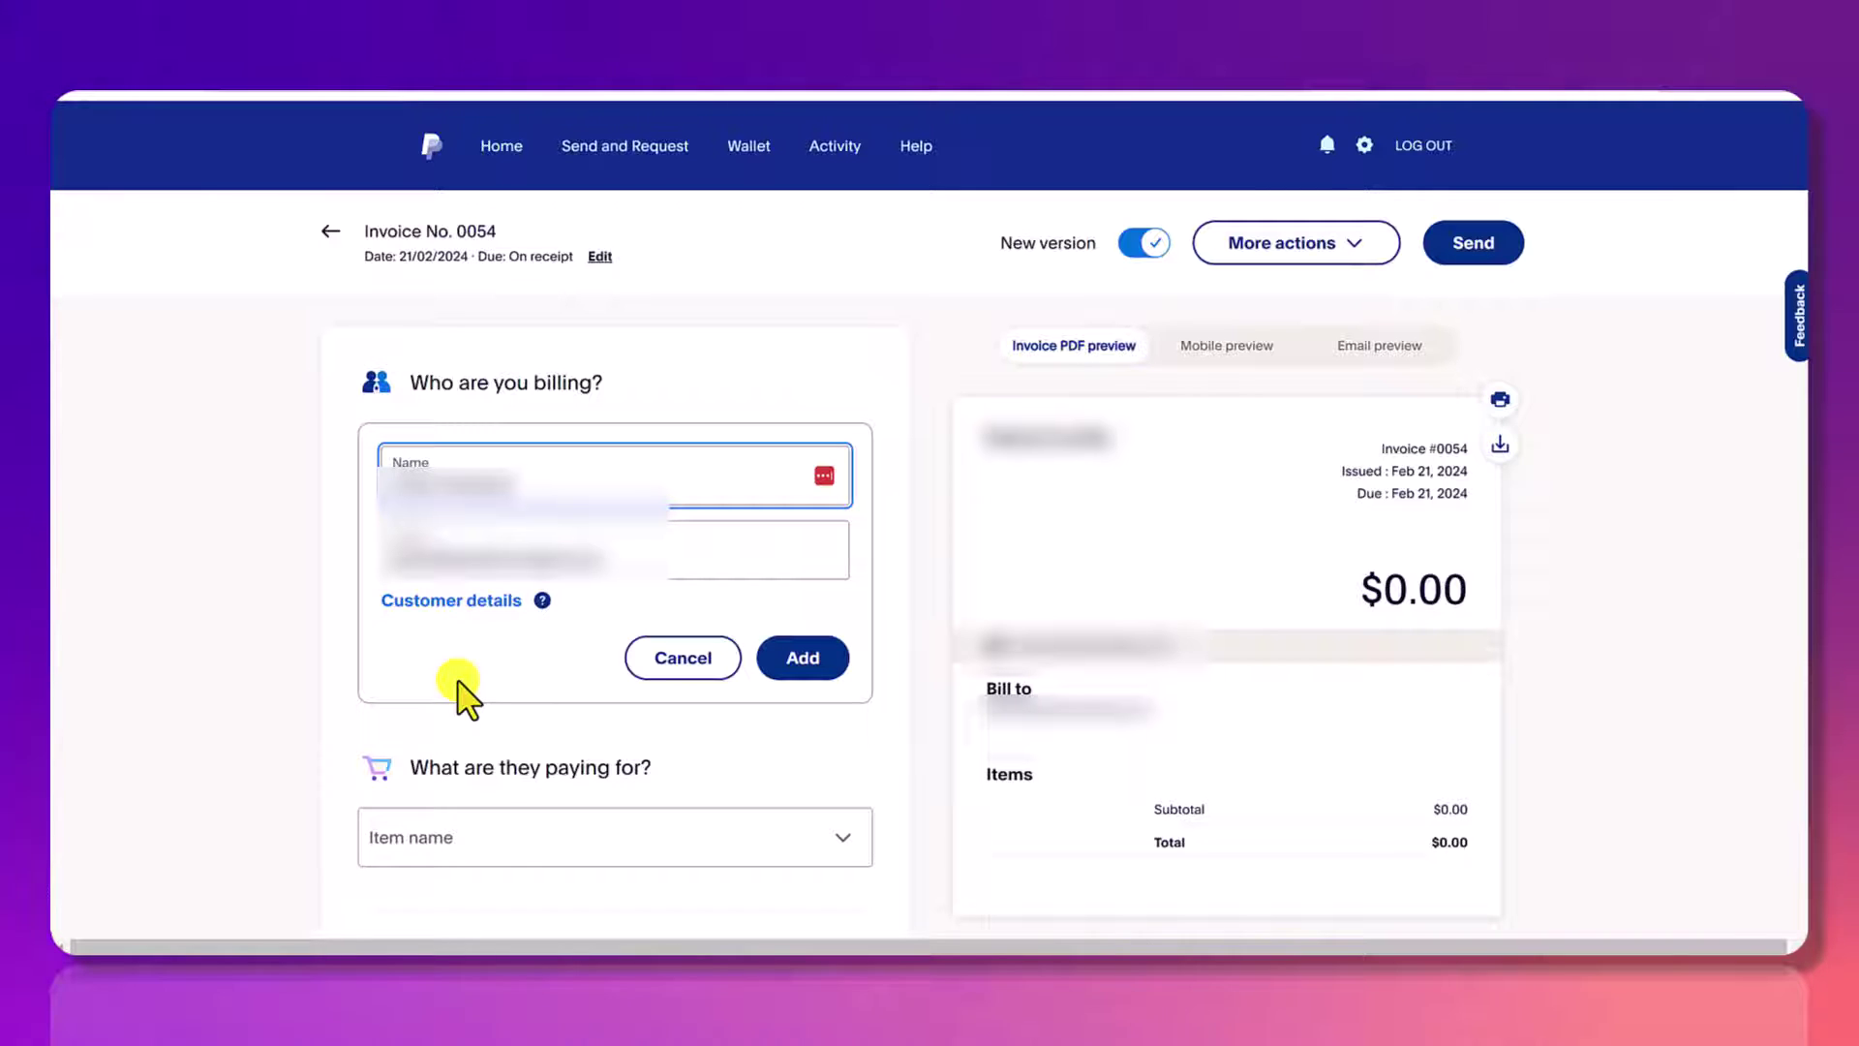
pyautogui.click(818, 658)
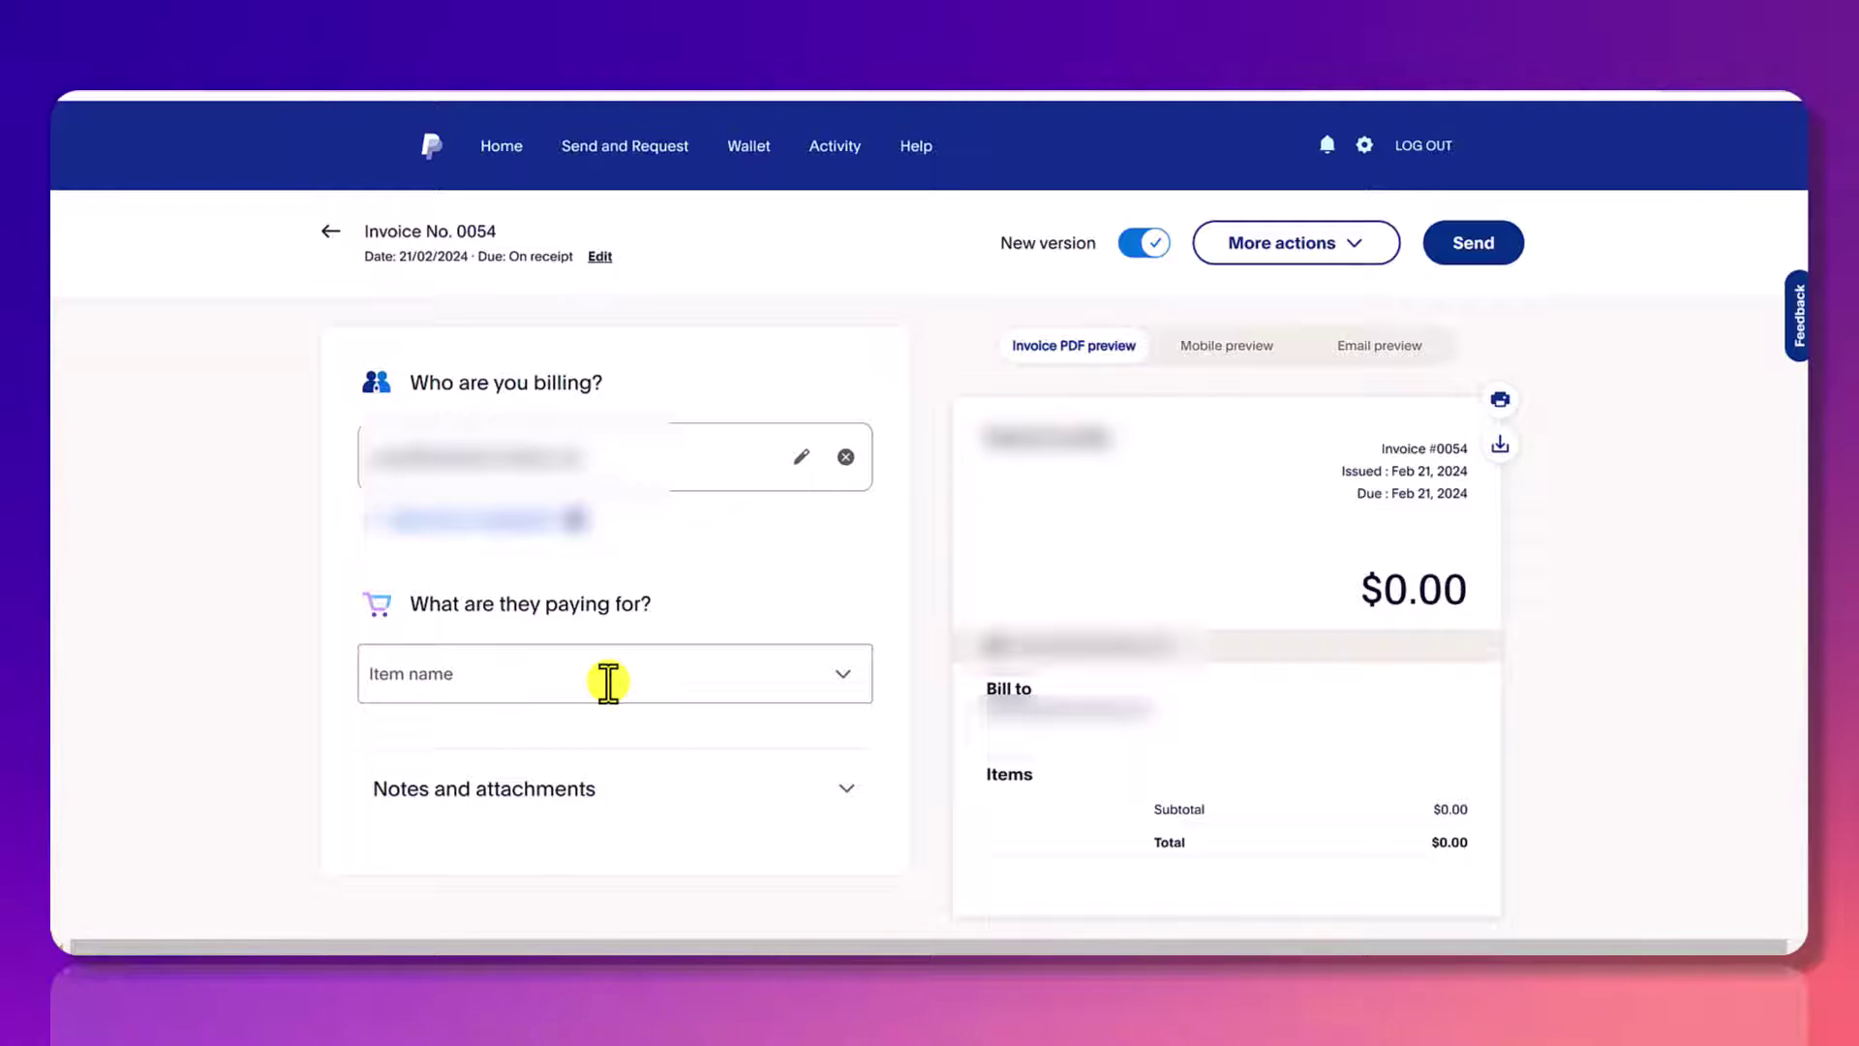
# - Add a new line item named 'Youtube Services' to the invoice
pyautogui.click(608, 681)
pyautogui.write('Youtube Services')
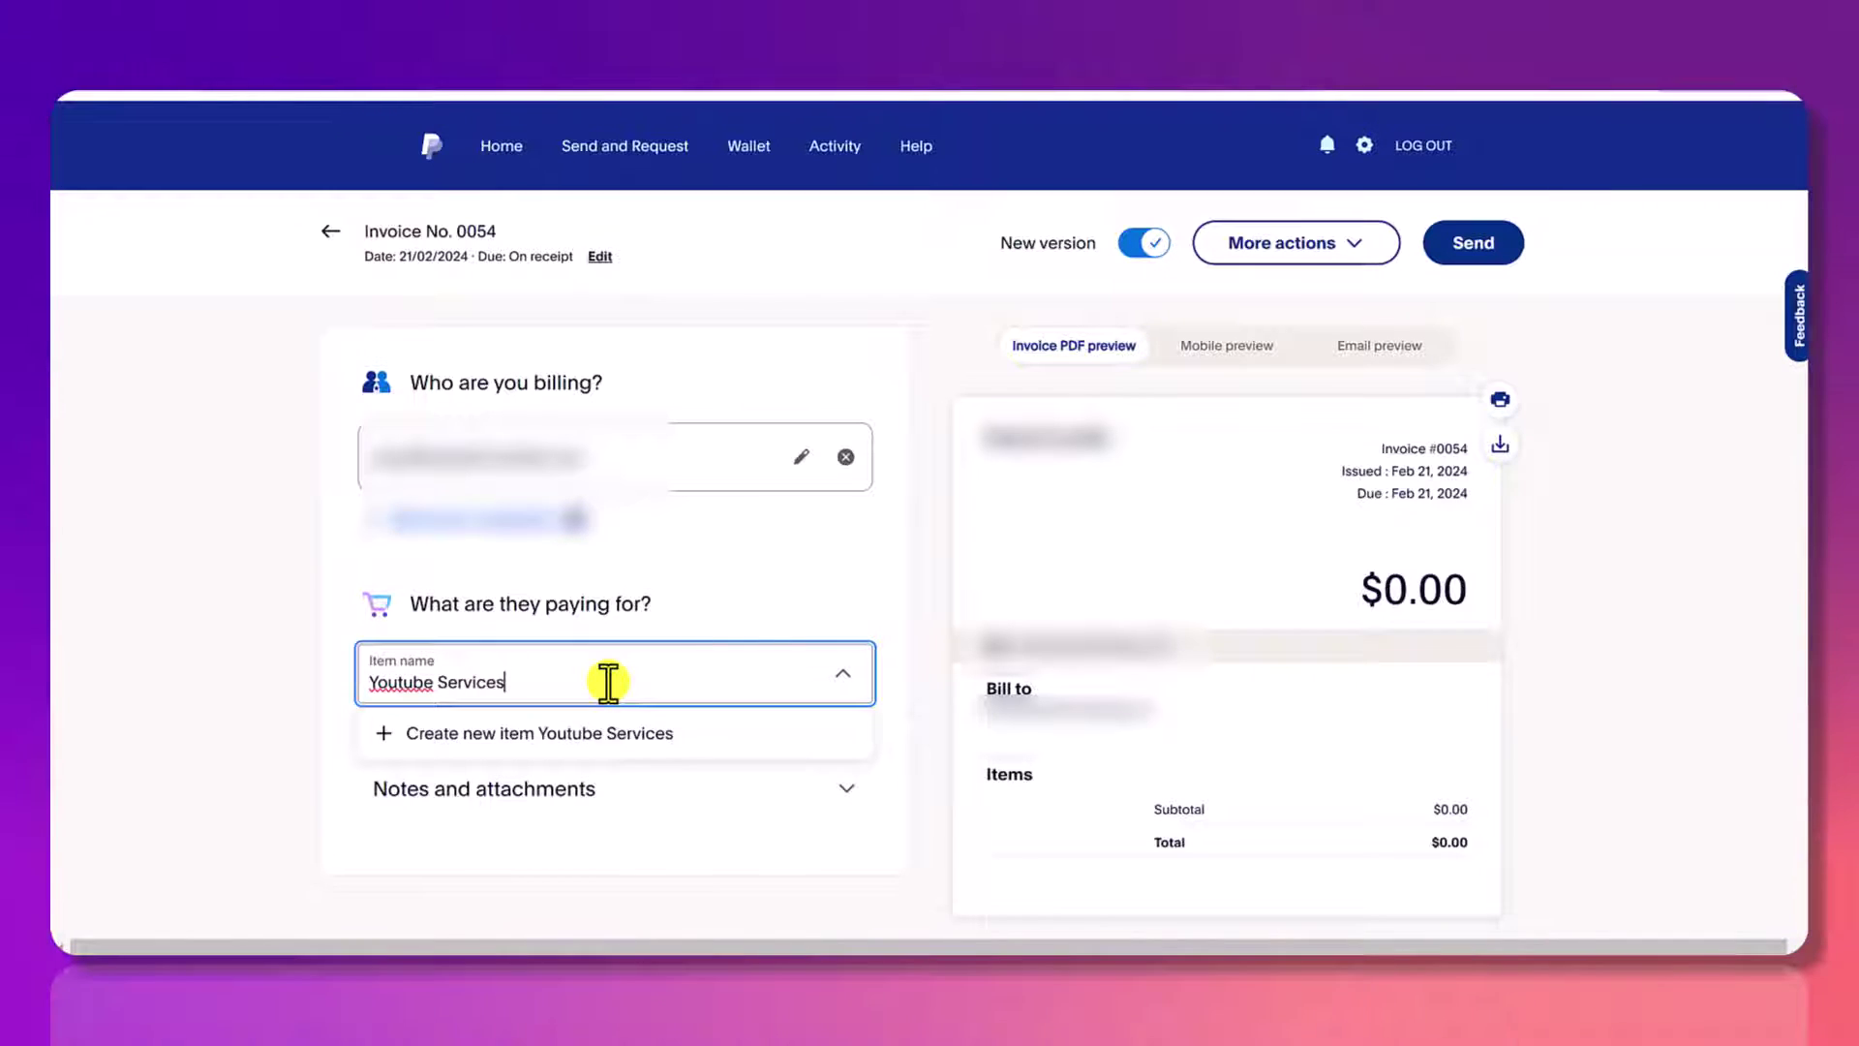
pyautogui.click(556, 728)
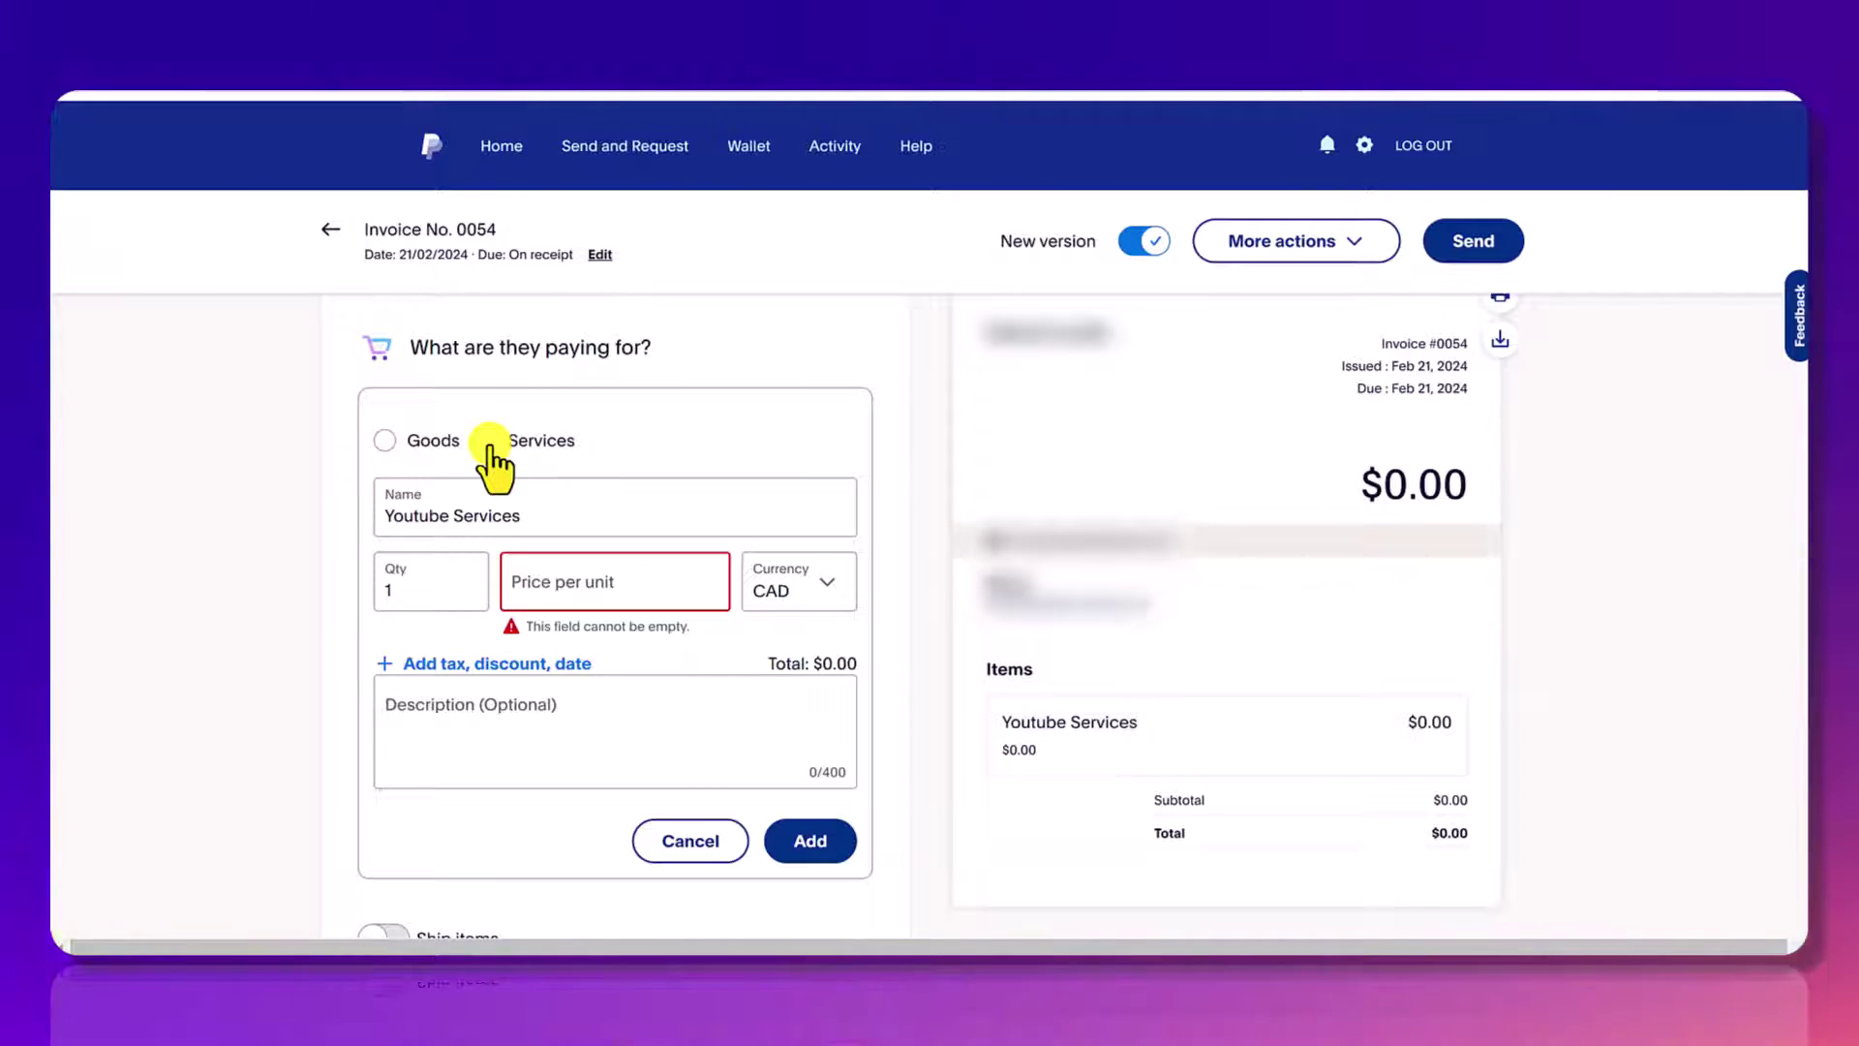
# - Bill Youtube Services as 1 hour at $195 CAD, described as '1hr Youtube Consulting'
pyautogui.click(489, 447)
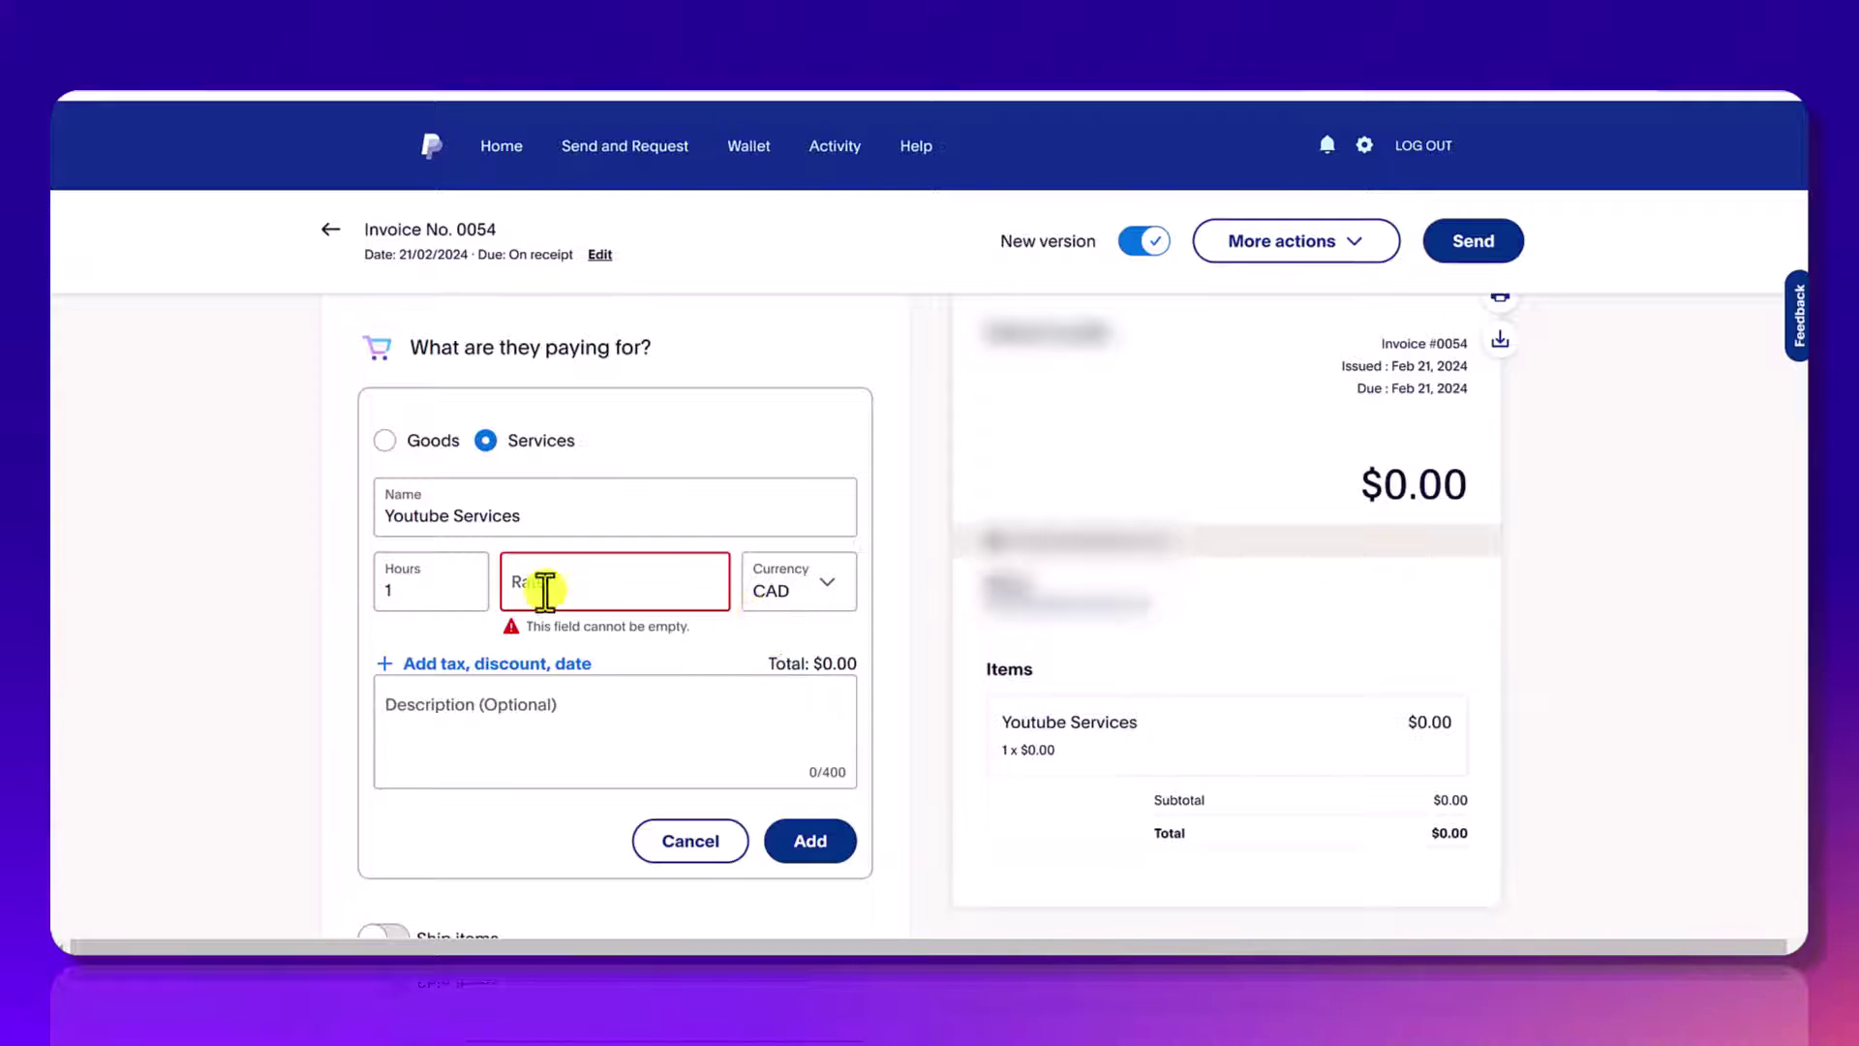
pyautogui.write('195')
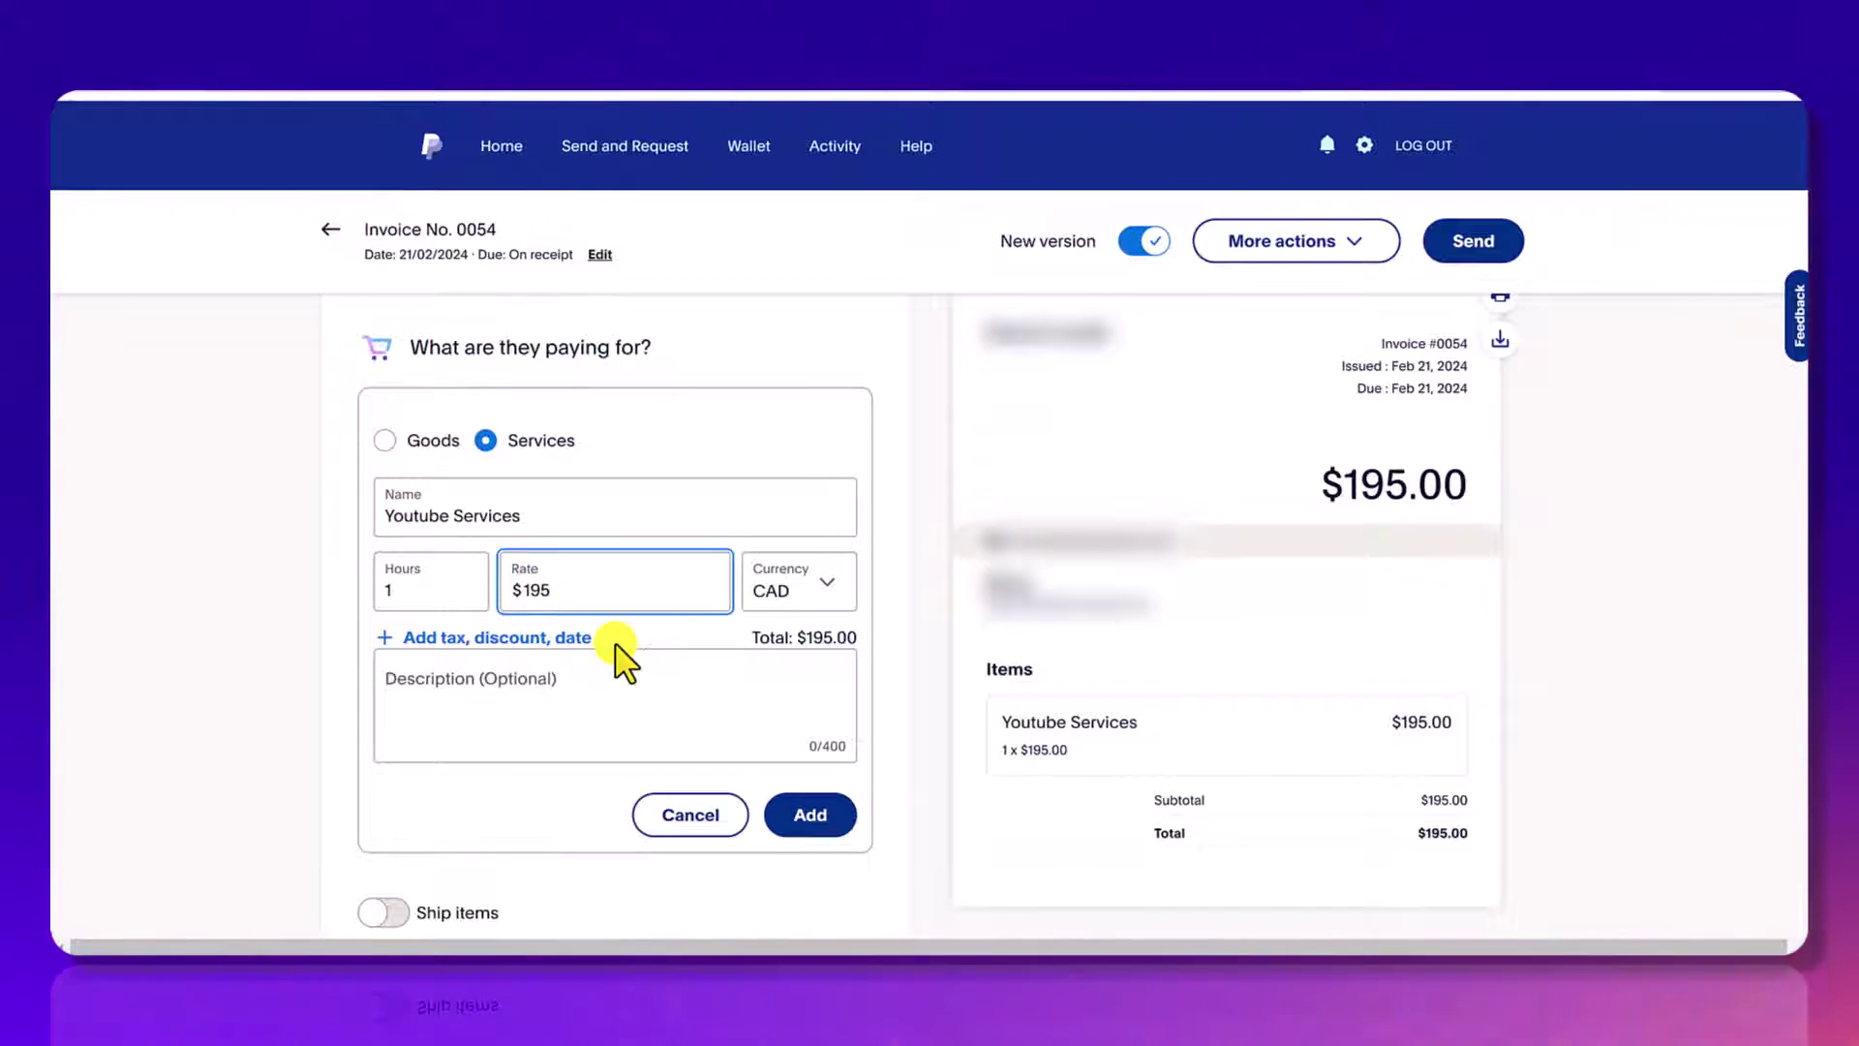
pyautogui.click(511, 641)
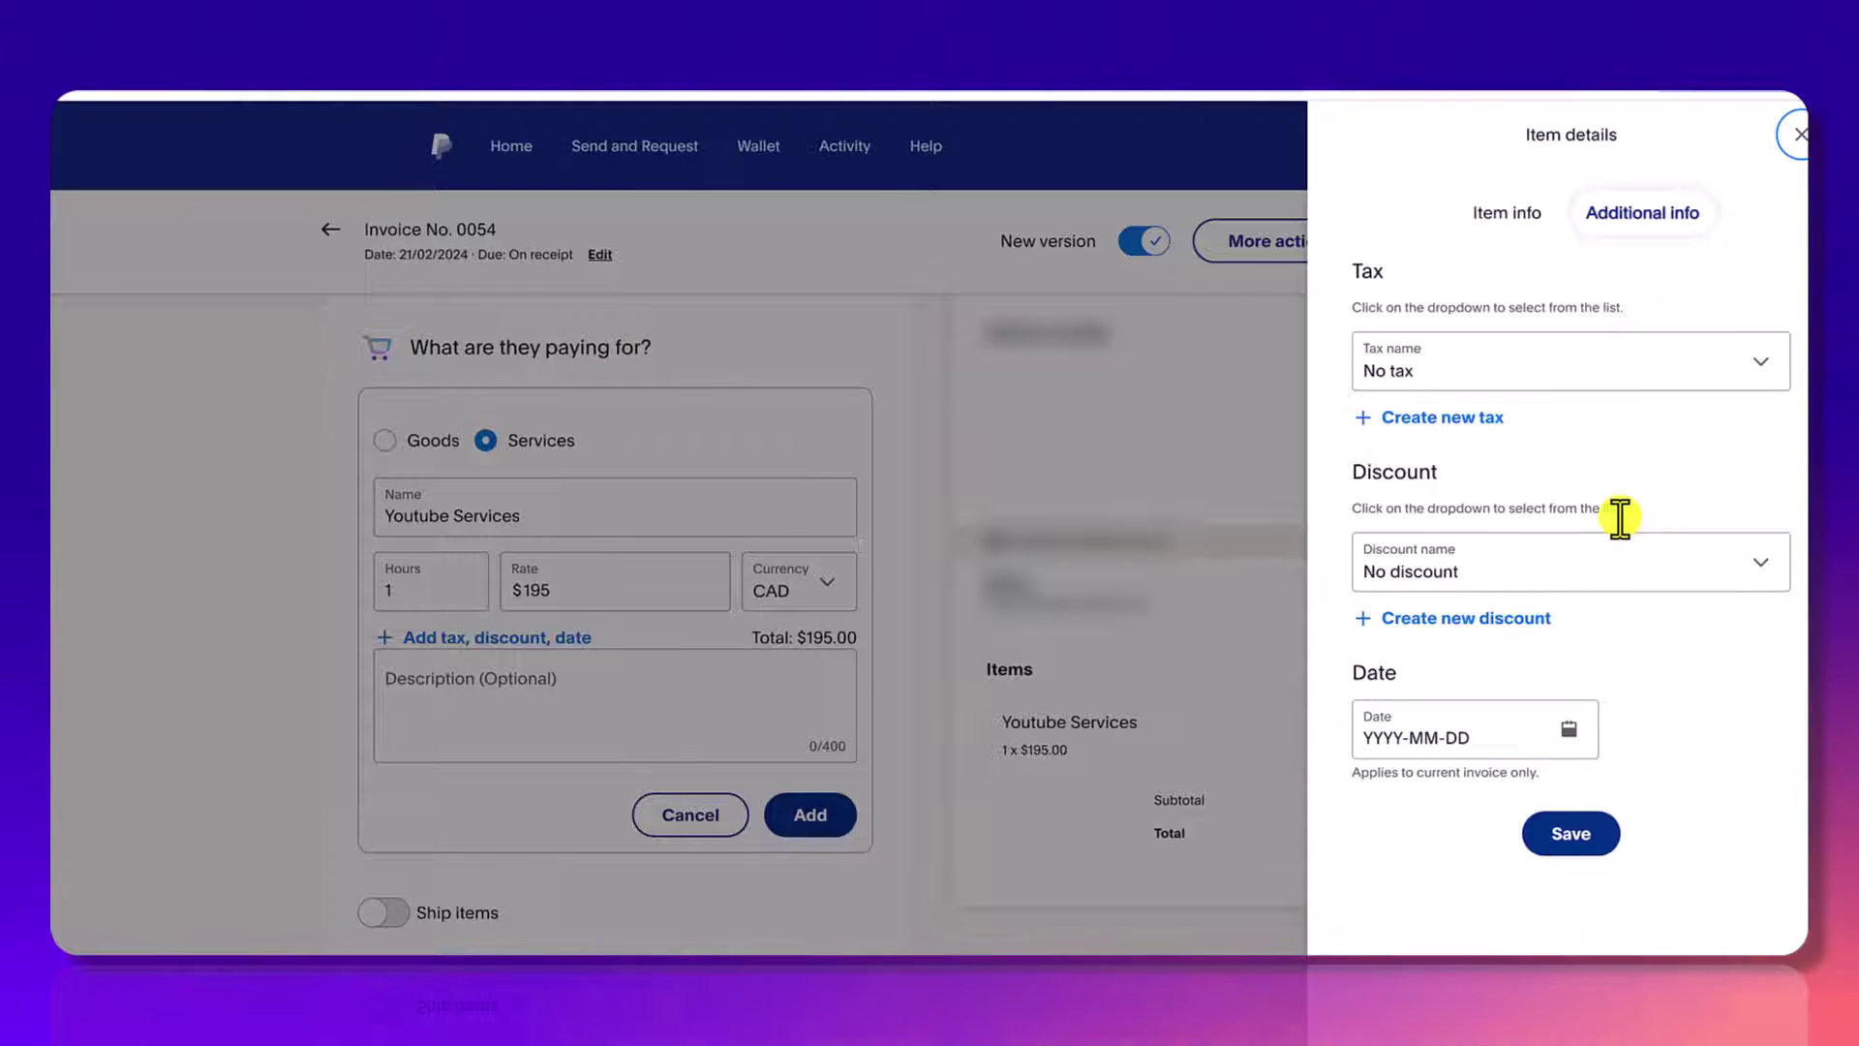
pyautogui.click(1797, 133)
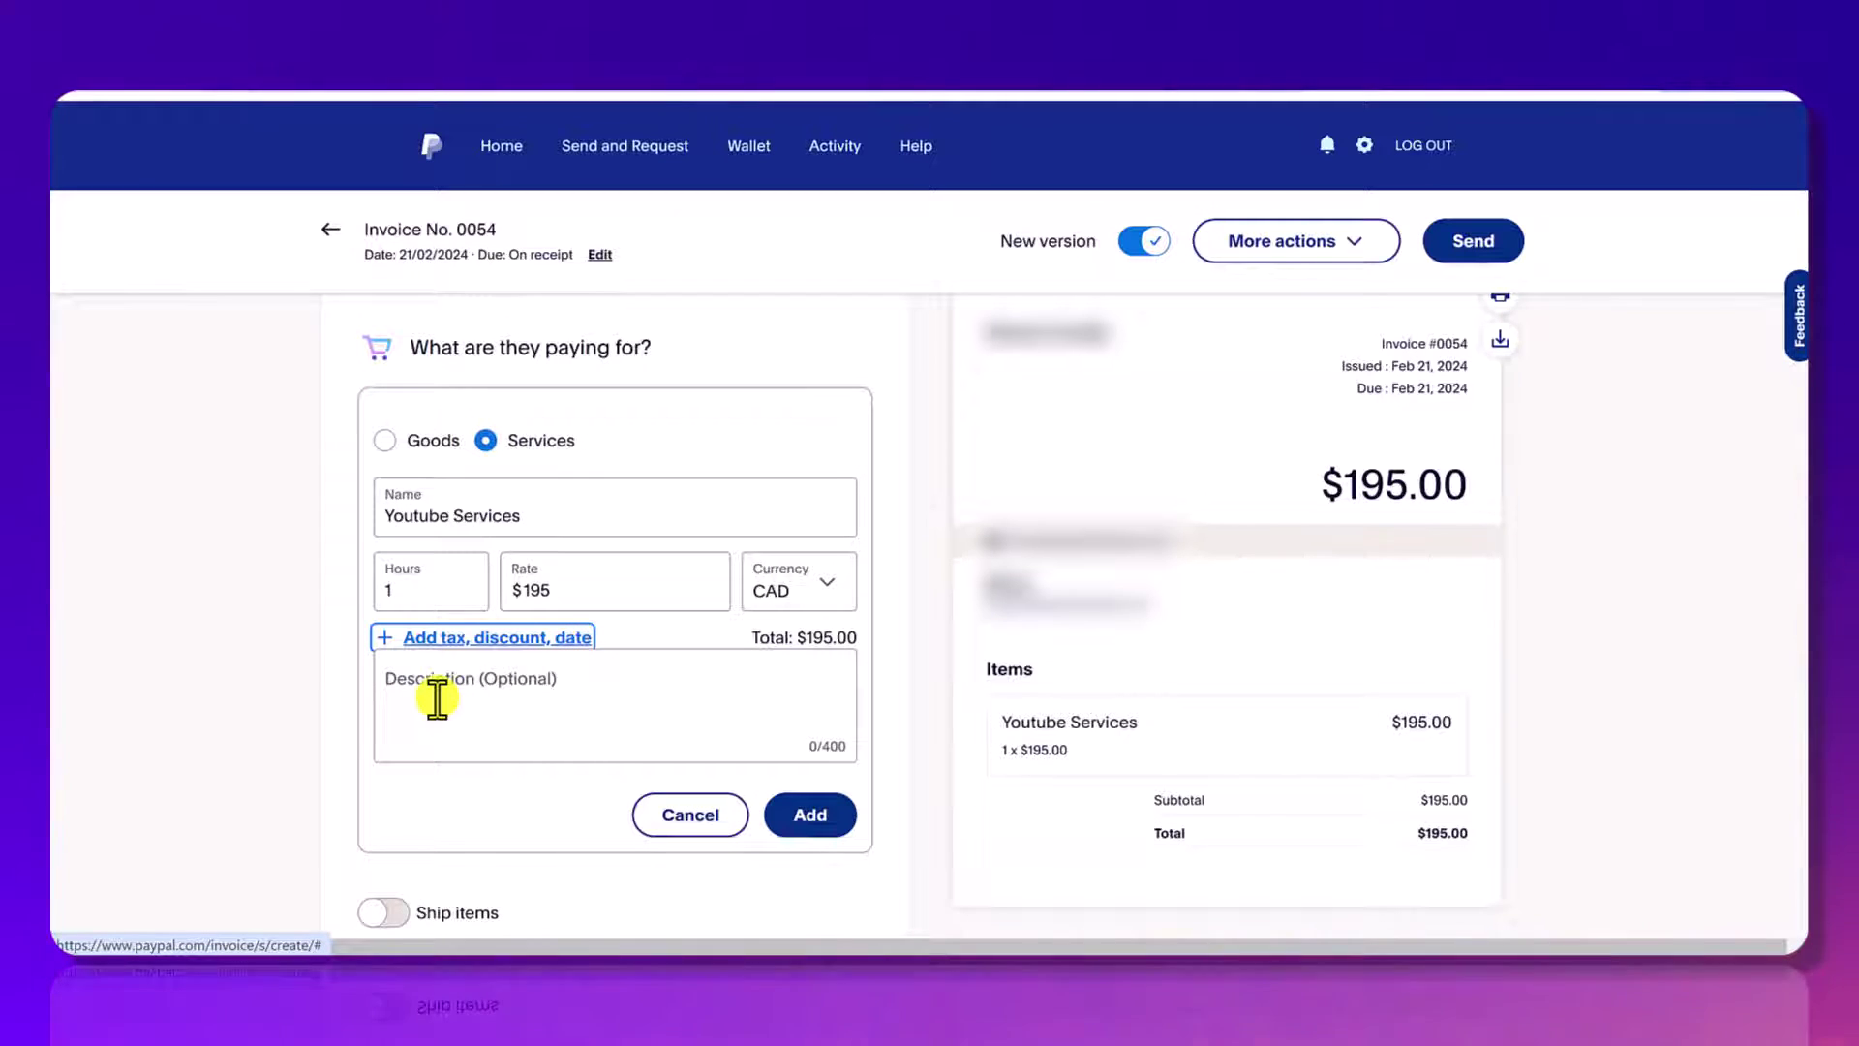
pyautogui.click(436, 697)
pyautogui.write('1hr Youtube Consulting')
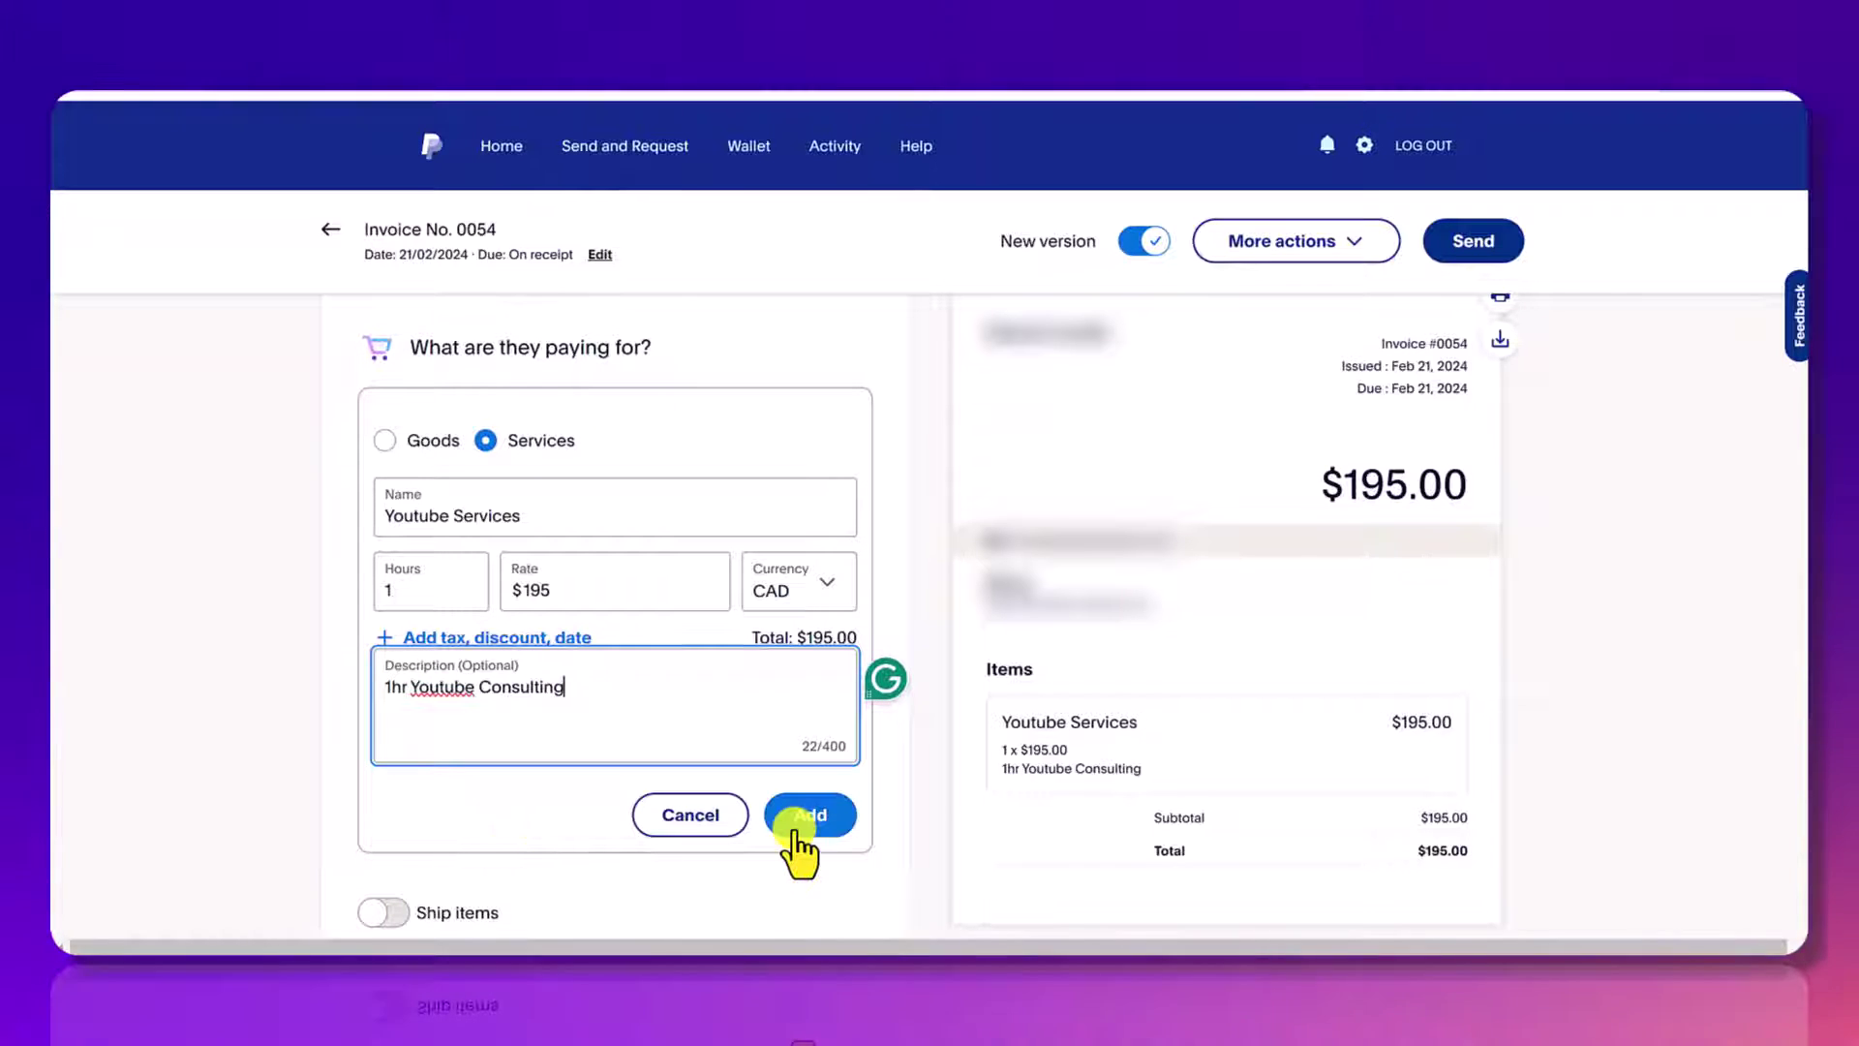
pyautogui.click(795, 823)
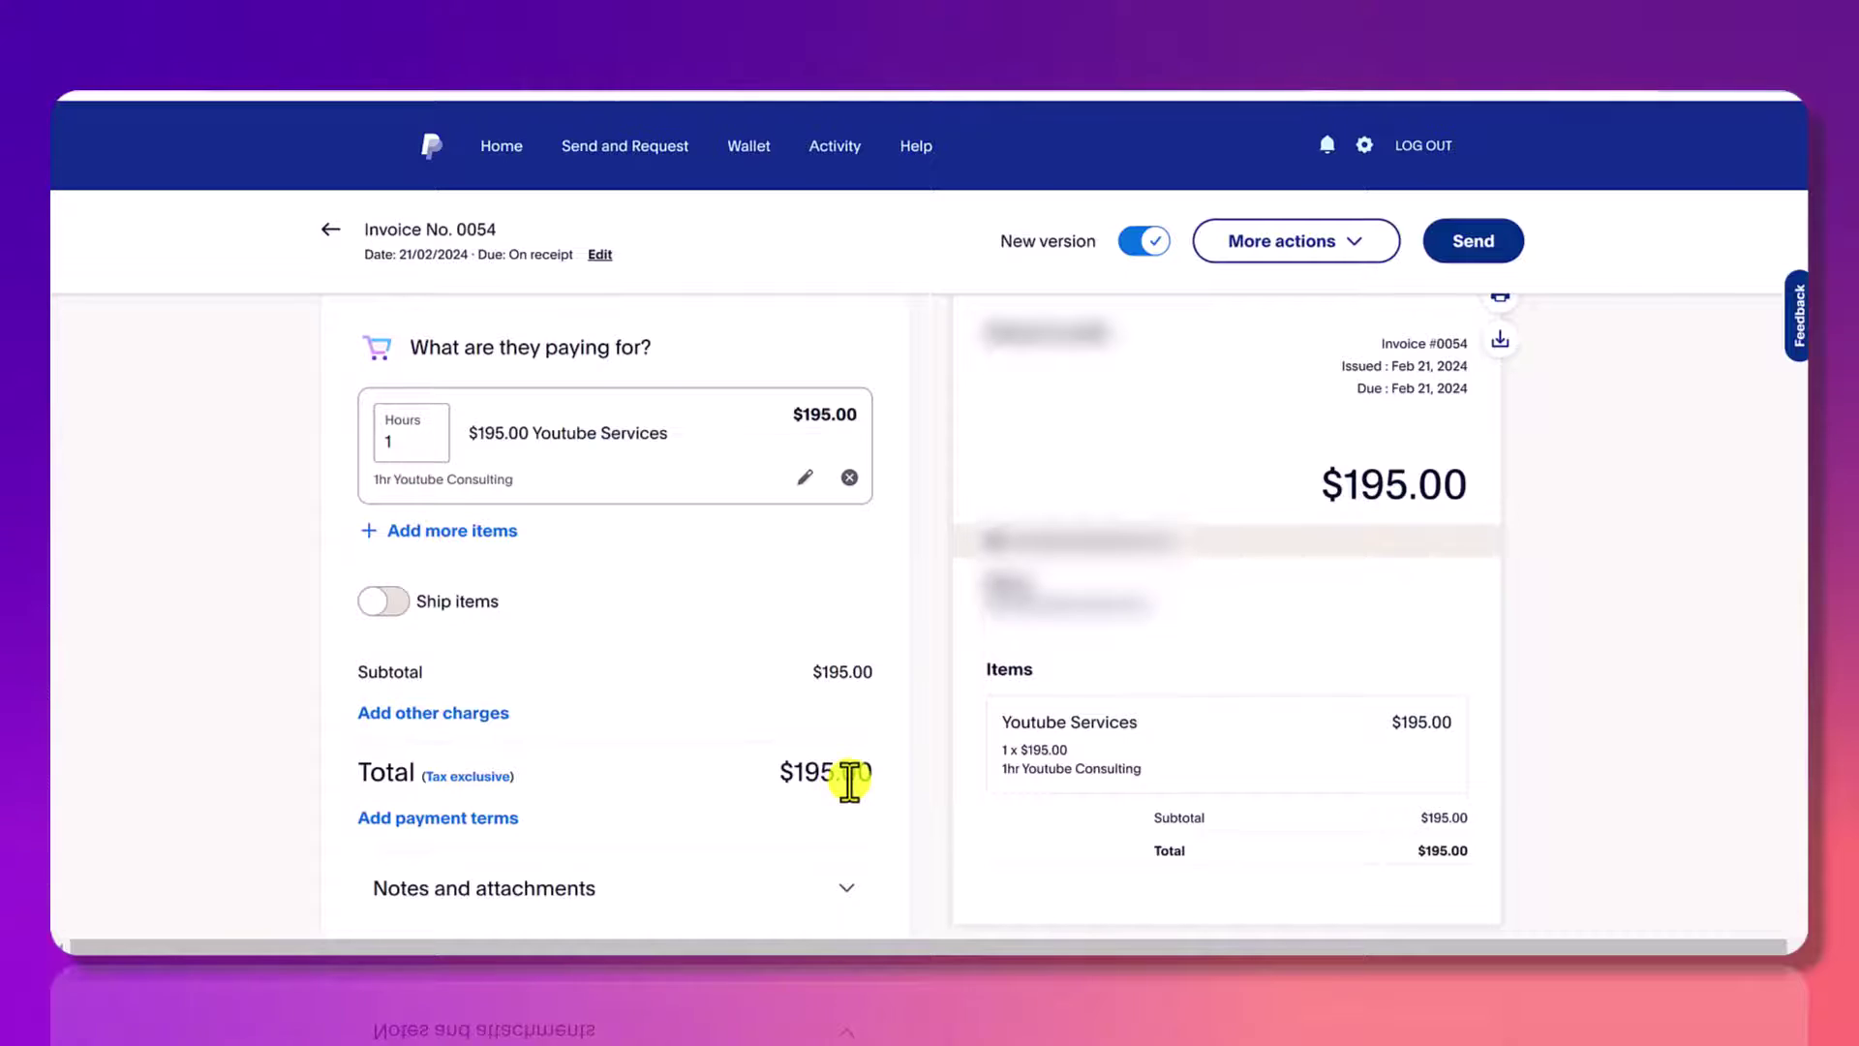
# - Open the Payment terms panel for invoice No. 0054
pyautogui.click(433, 821)
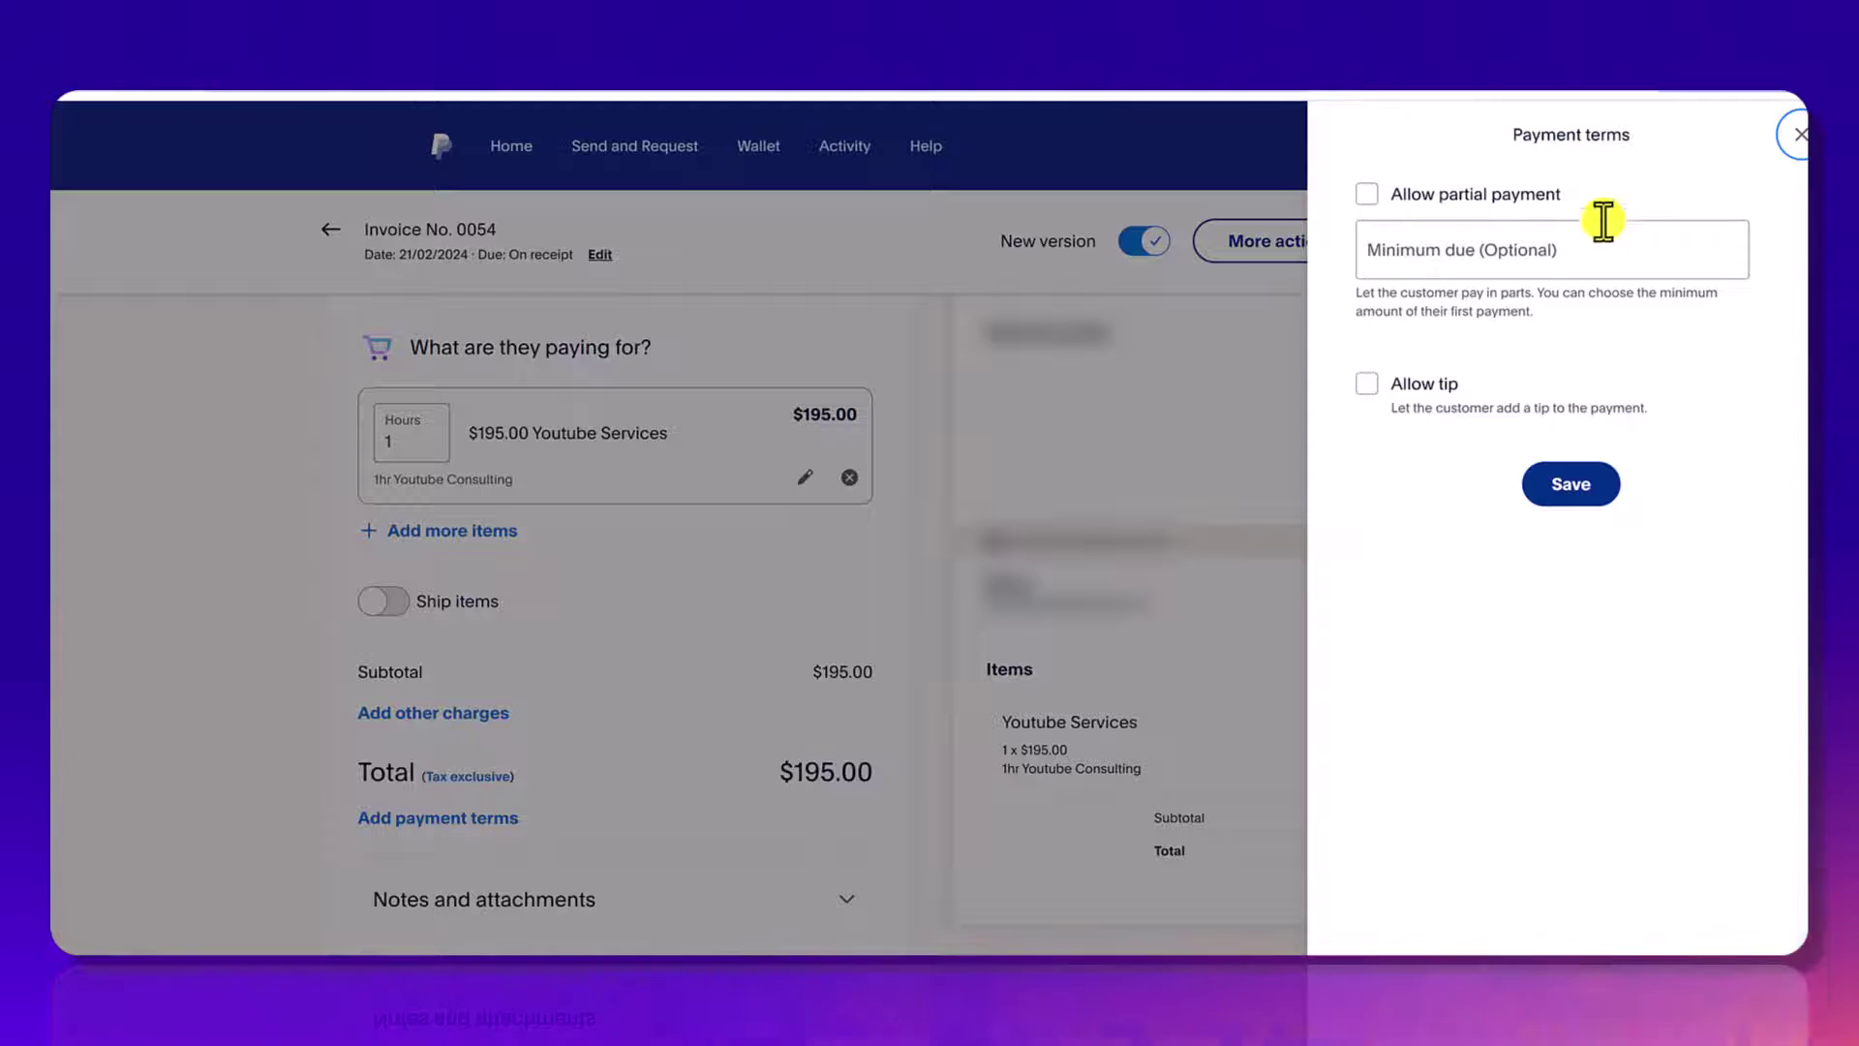
# - Save payment terms with Allow tip on and partial payment left off
pyautogui.click(1367, 195)
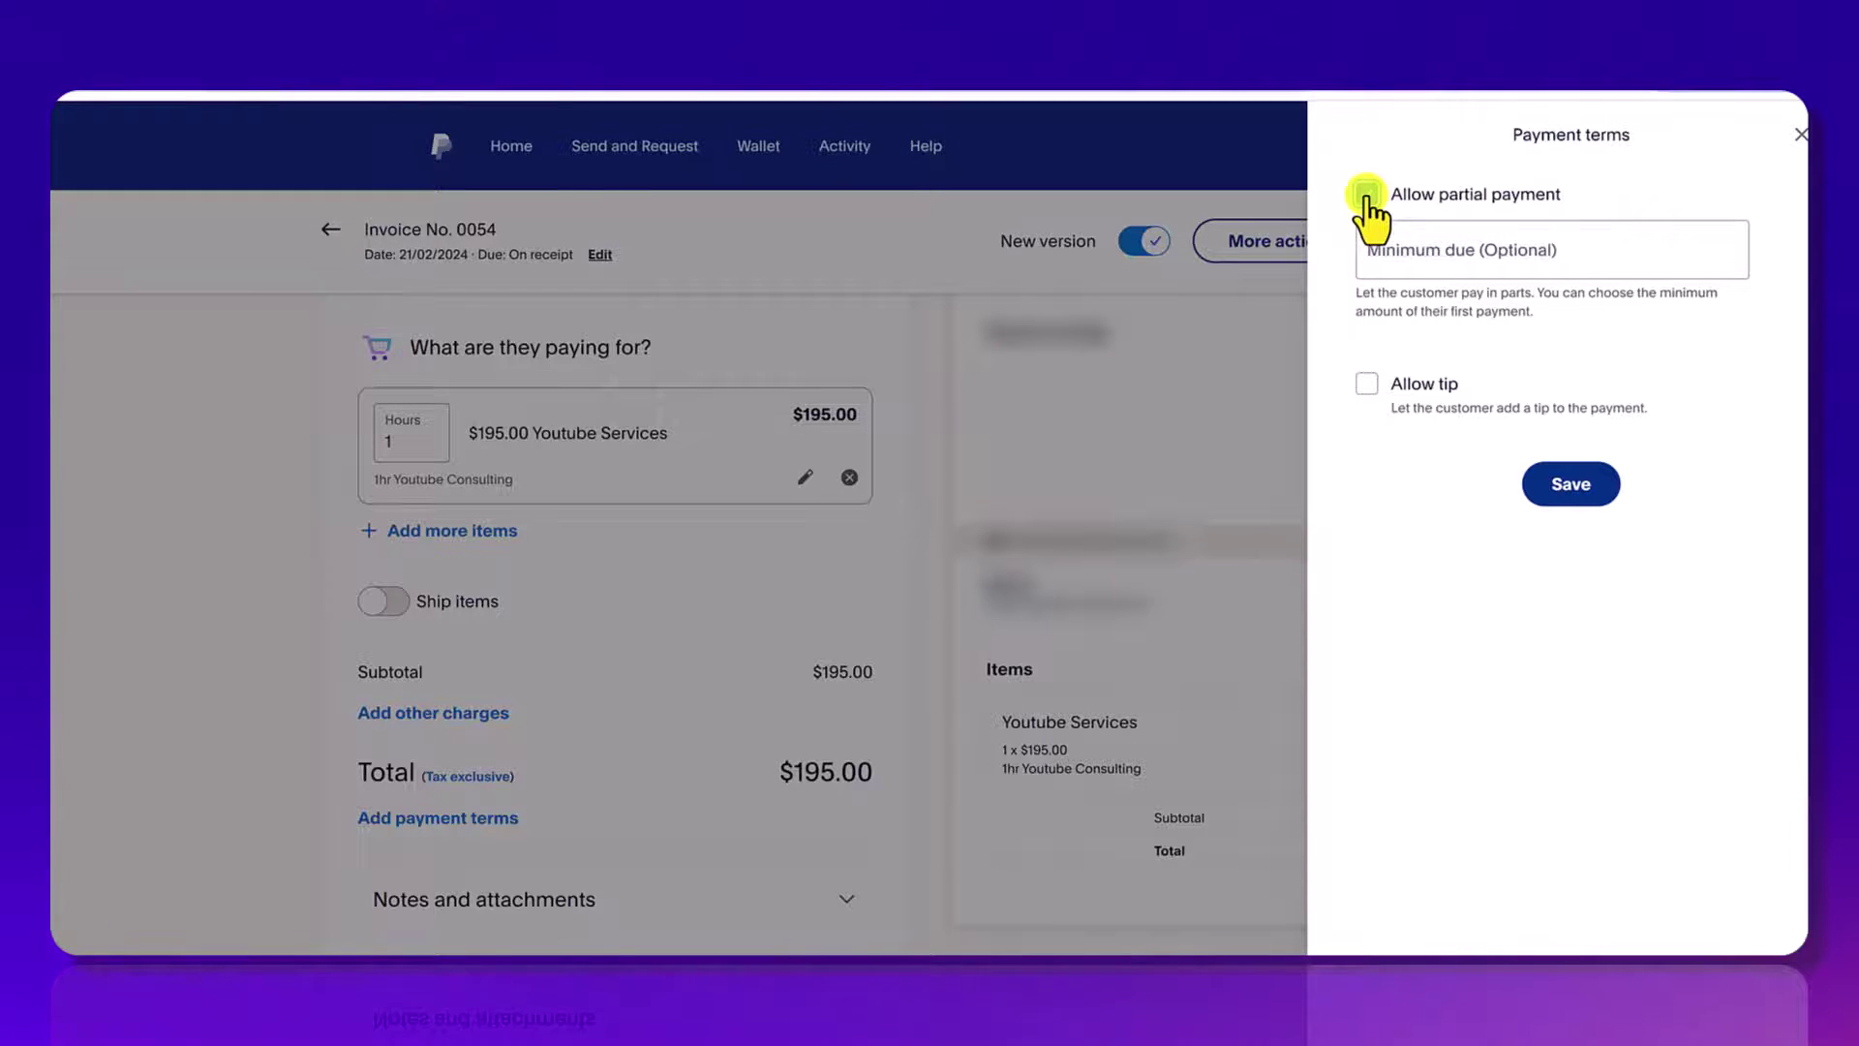
pyautogui.click(1367, 195)
pyautogui.click(1403, 251)
pyautogui.write('50')
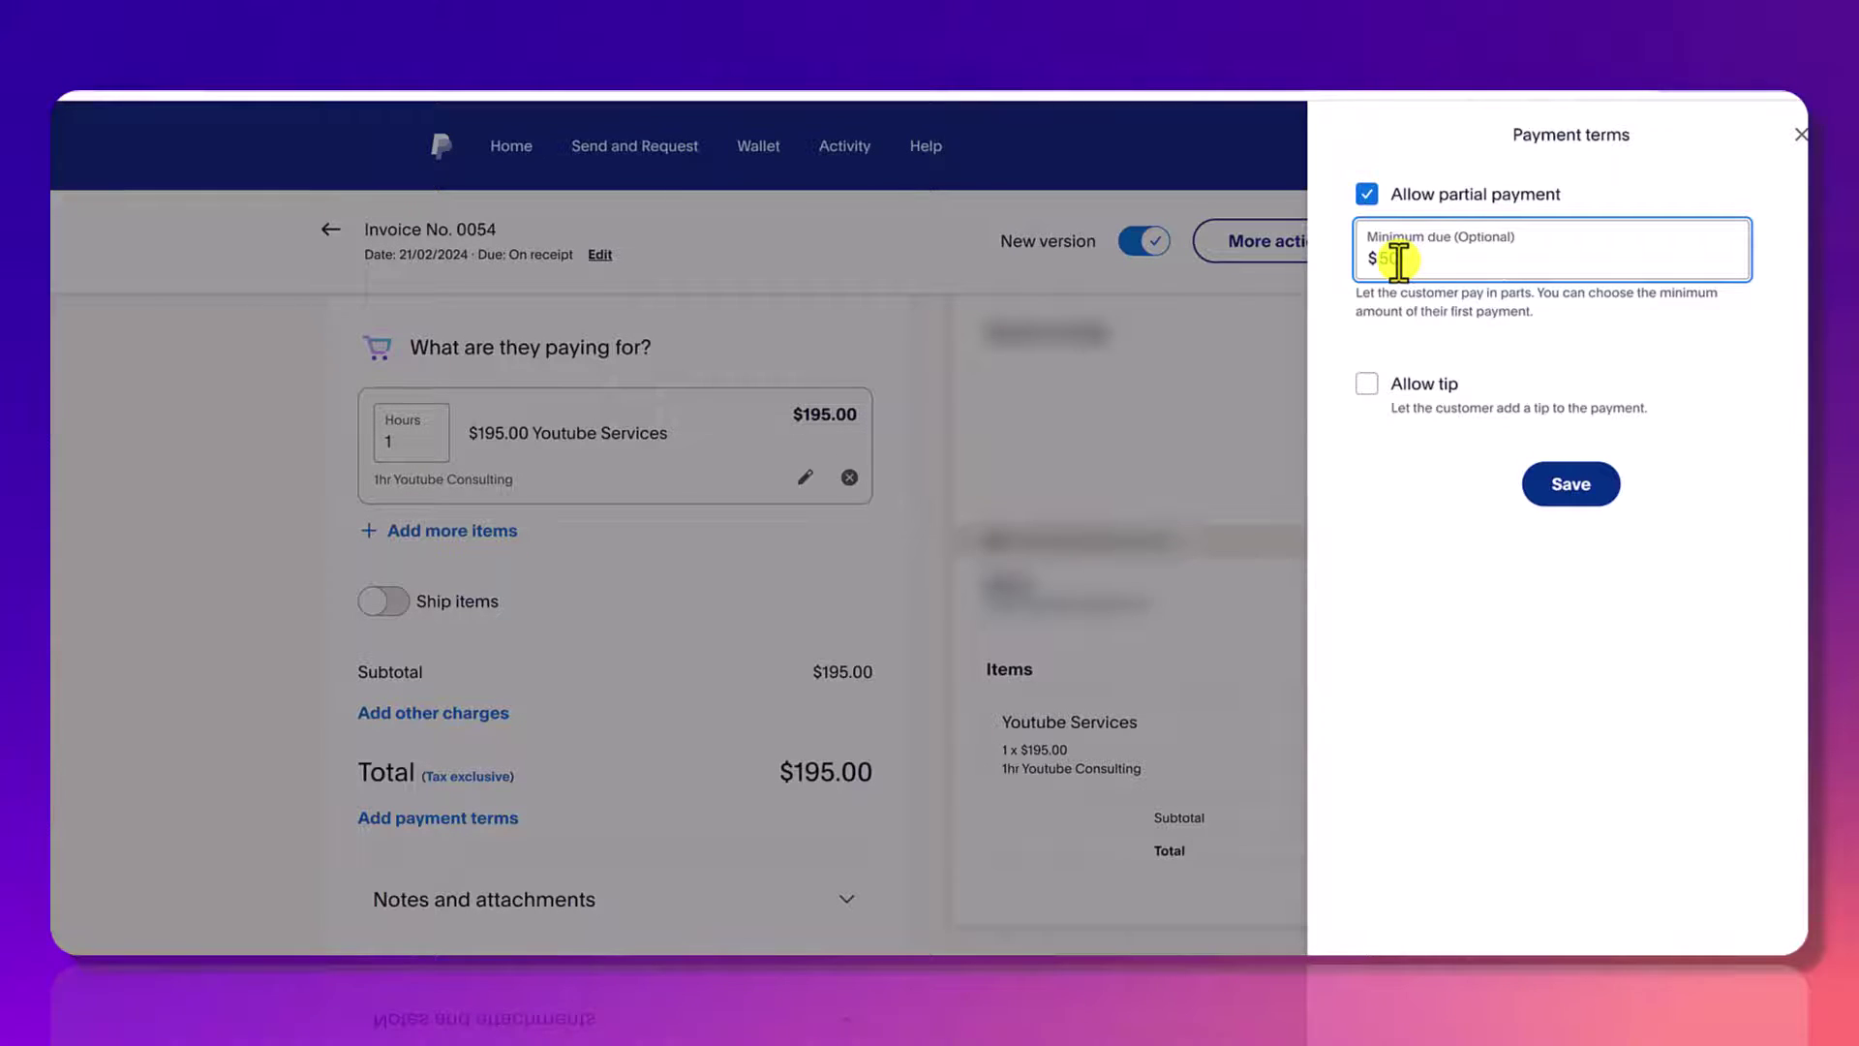
pyautogui.click(1366, 193)
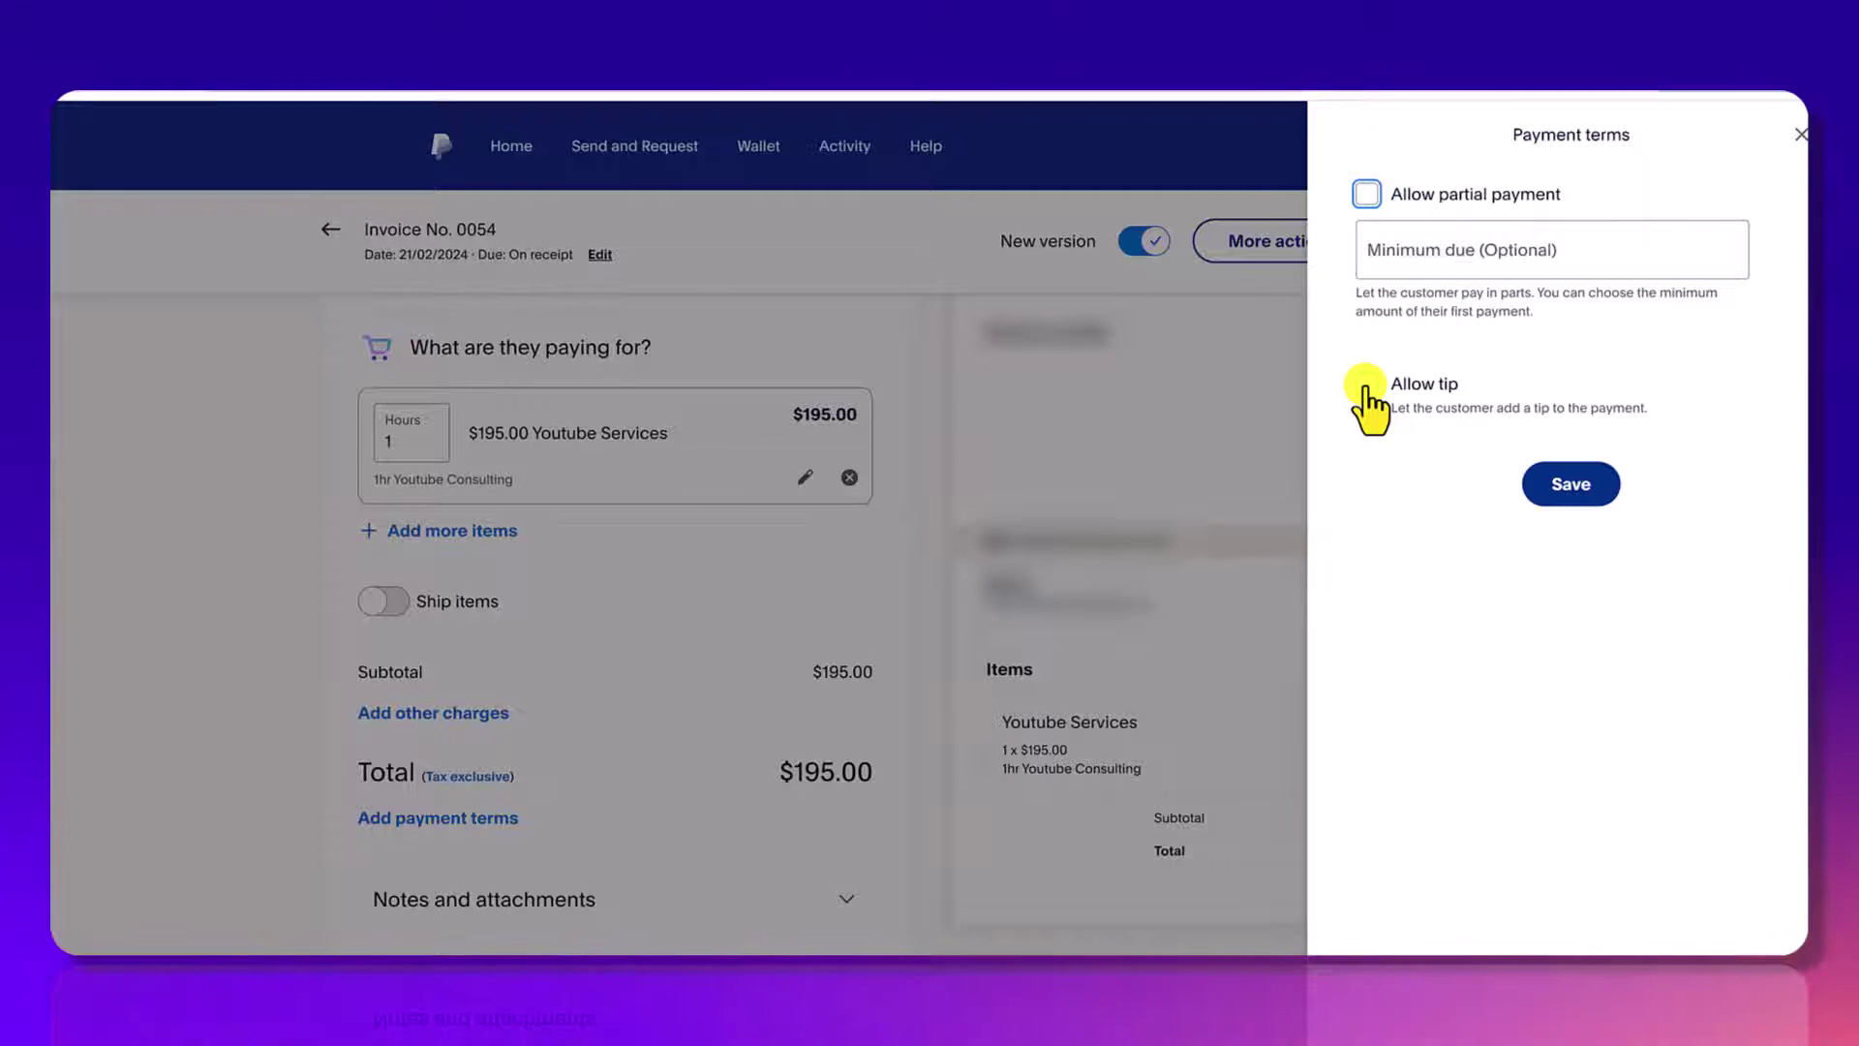
pyautogui.click(1366, 387)
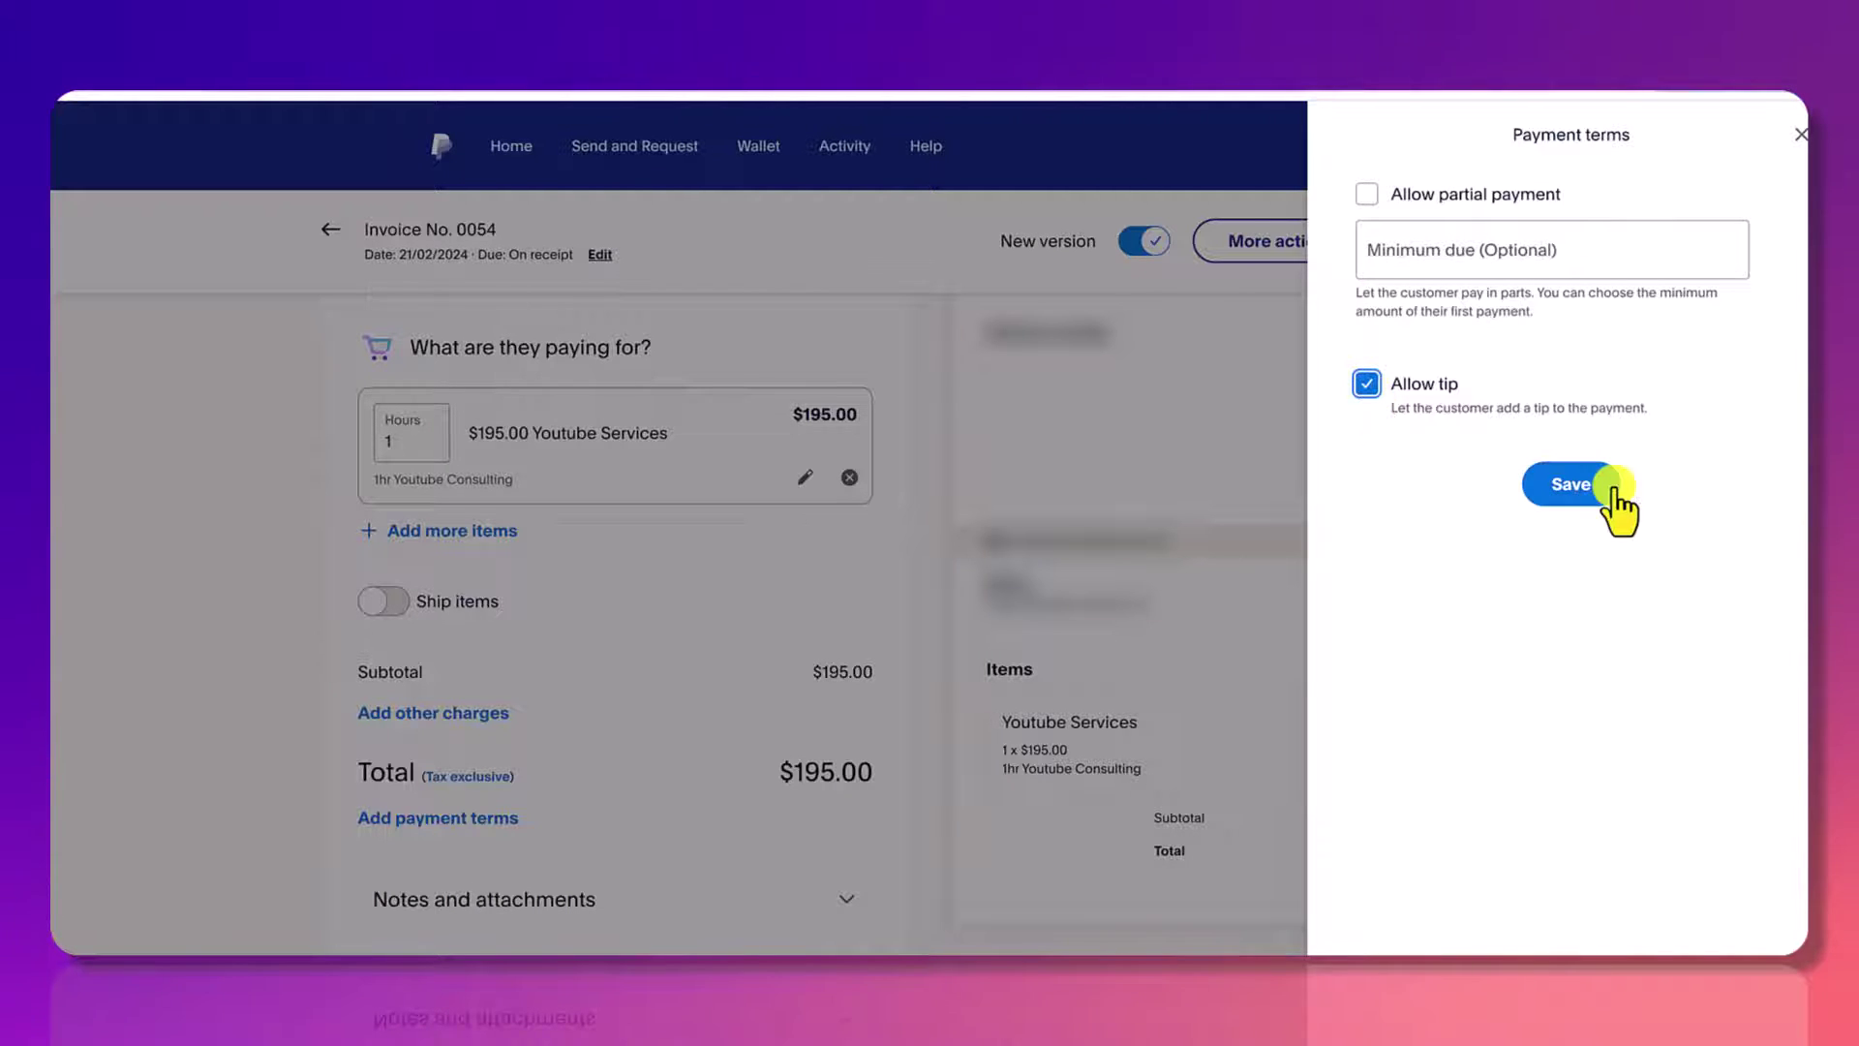
pyautogui.click(1573, 487)
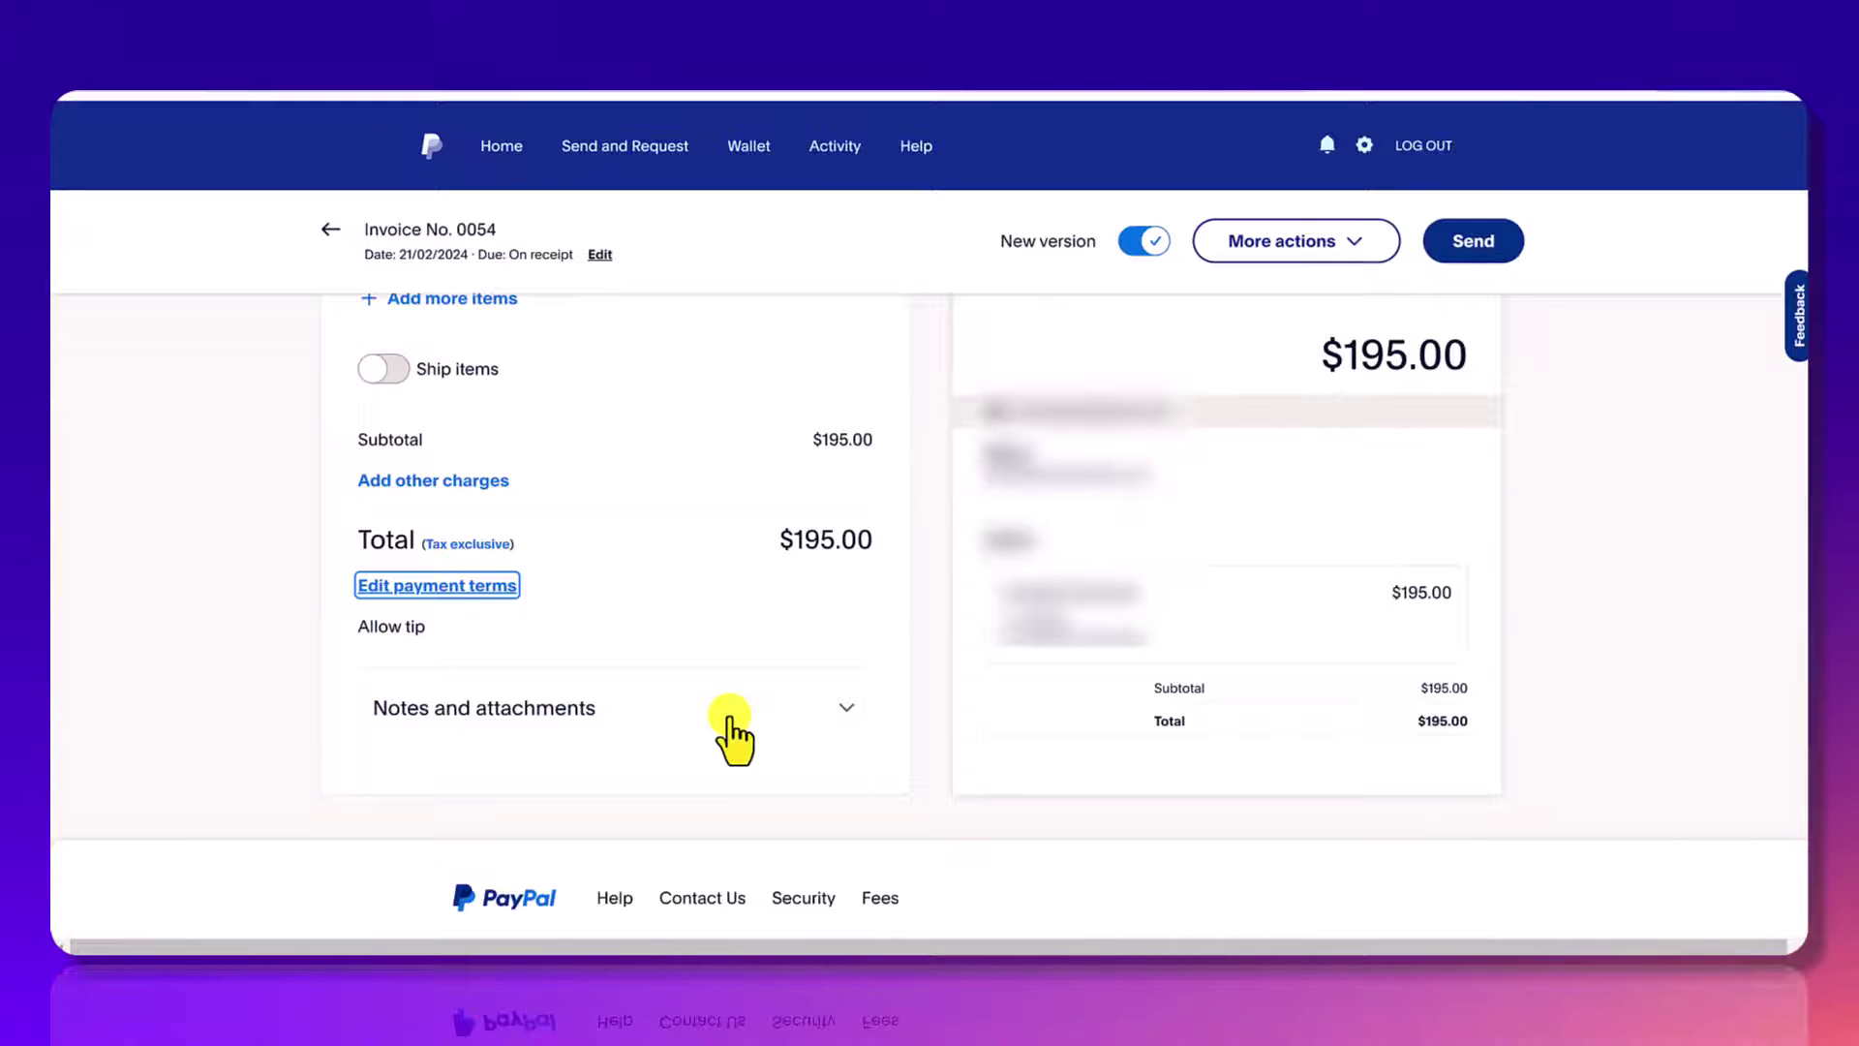
# - Add the customer note 'Thank you so much, looking forward to getting started!'
pyautogui.click(729, 718)
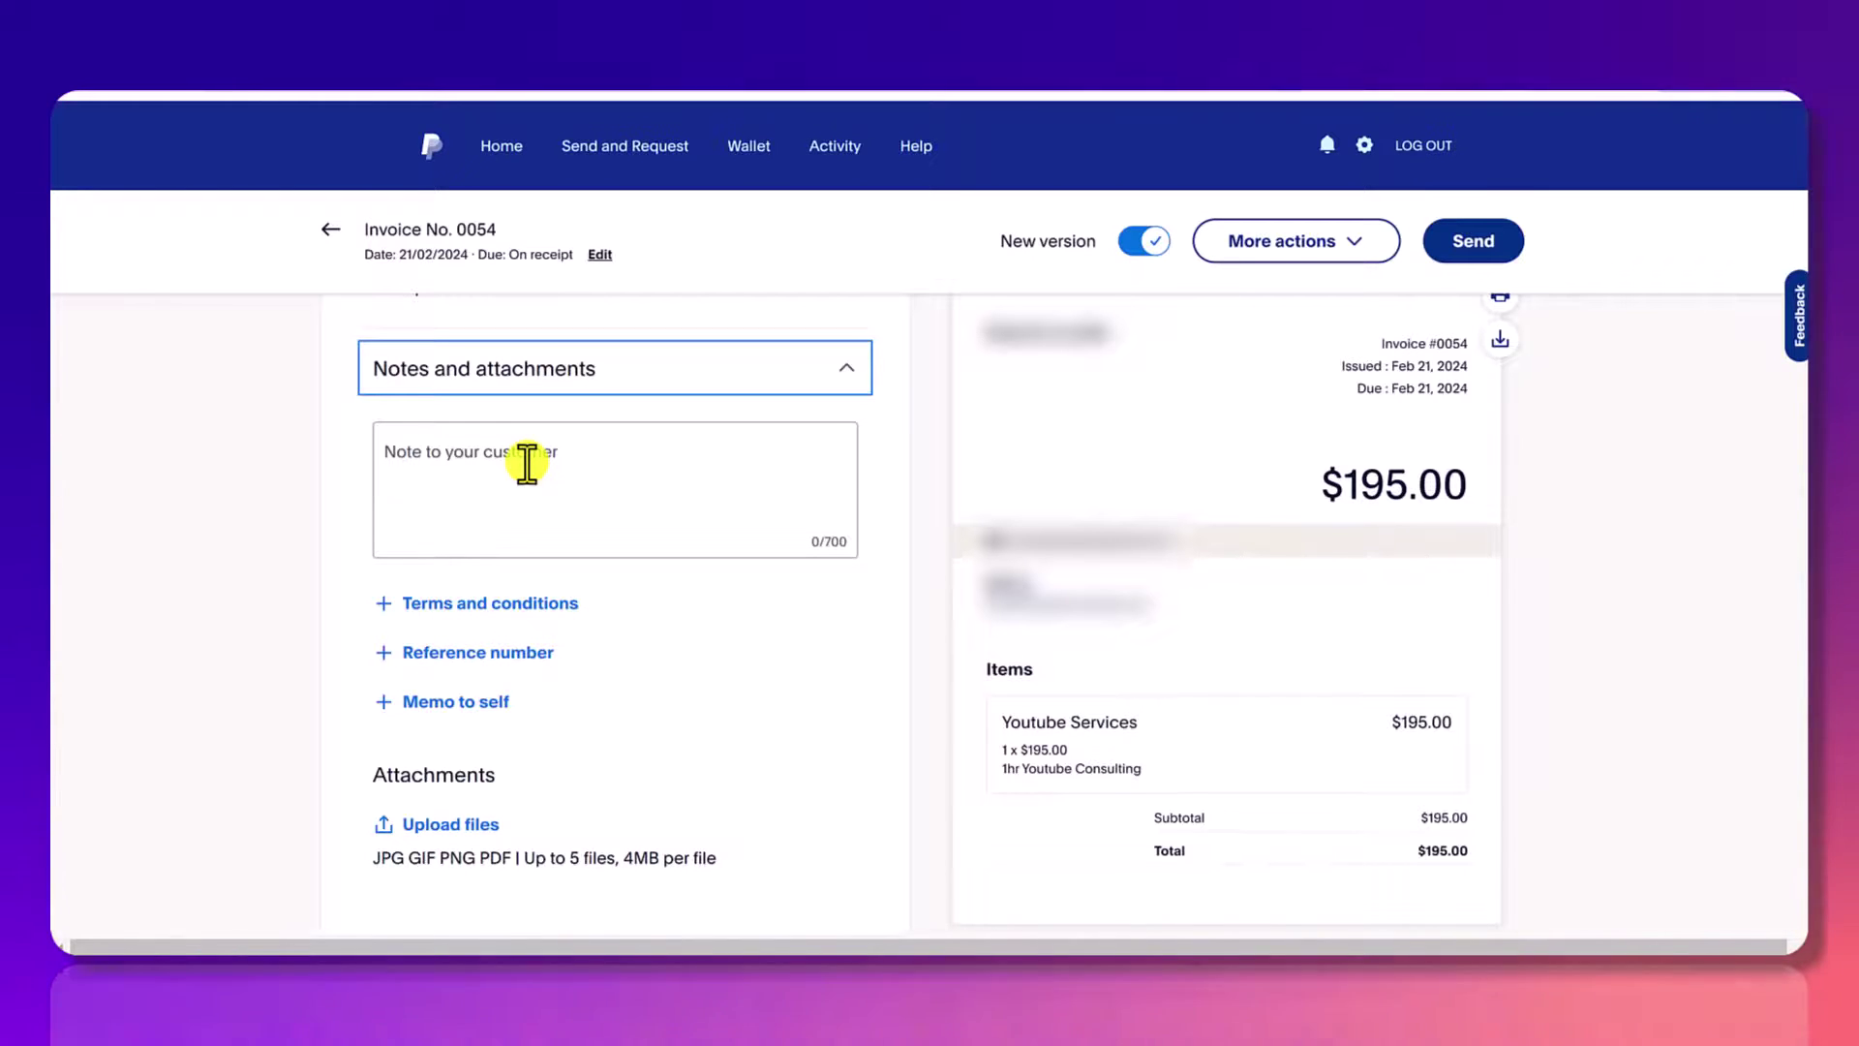
pyautogui.click(526, 462)
pyautogui.write('Thank you so much, looking forward to getting started!')
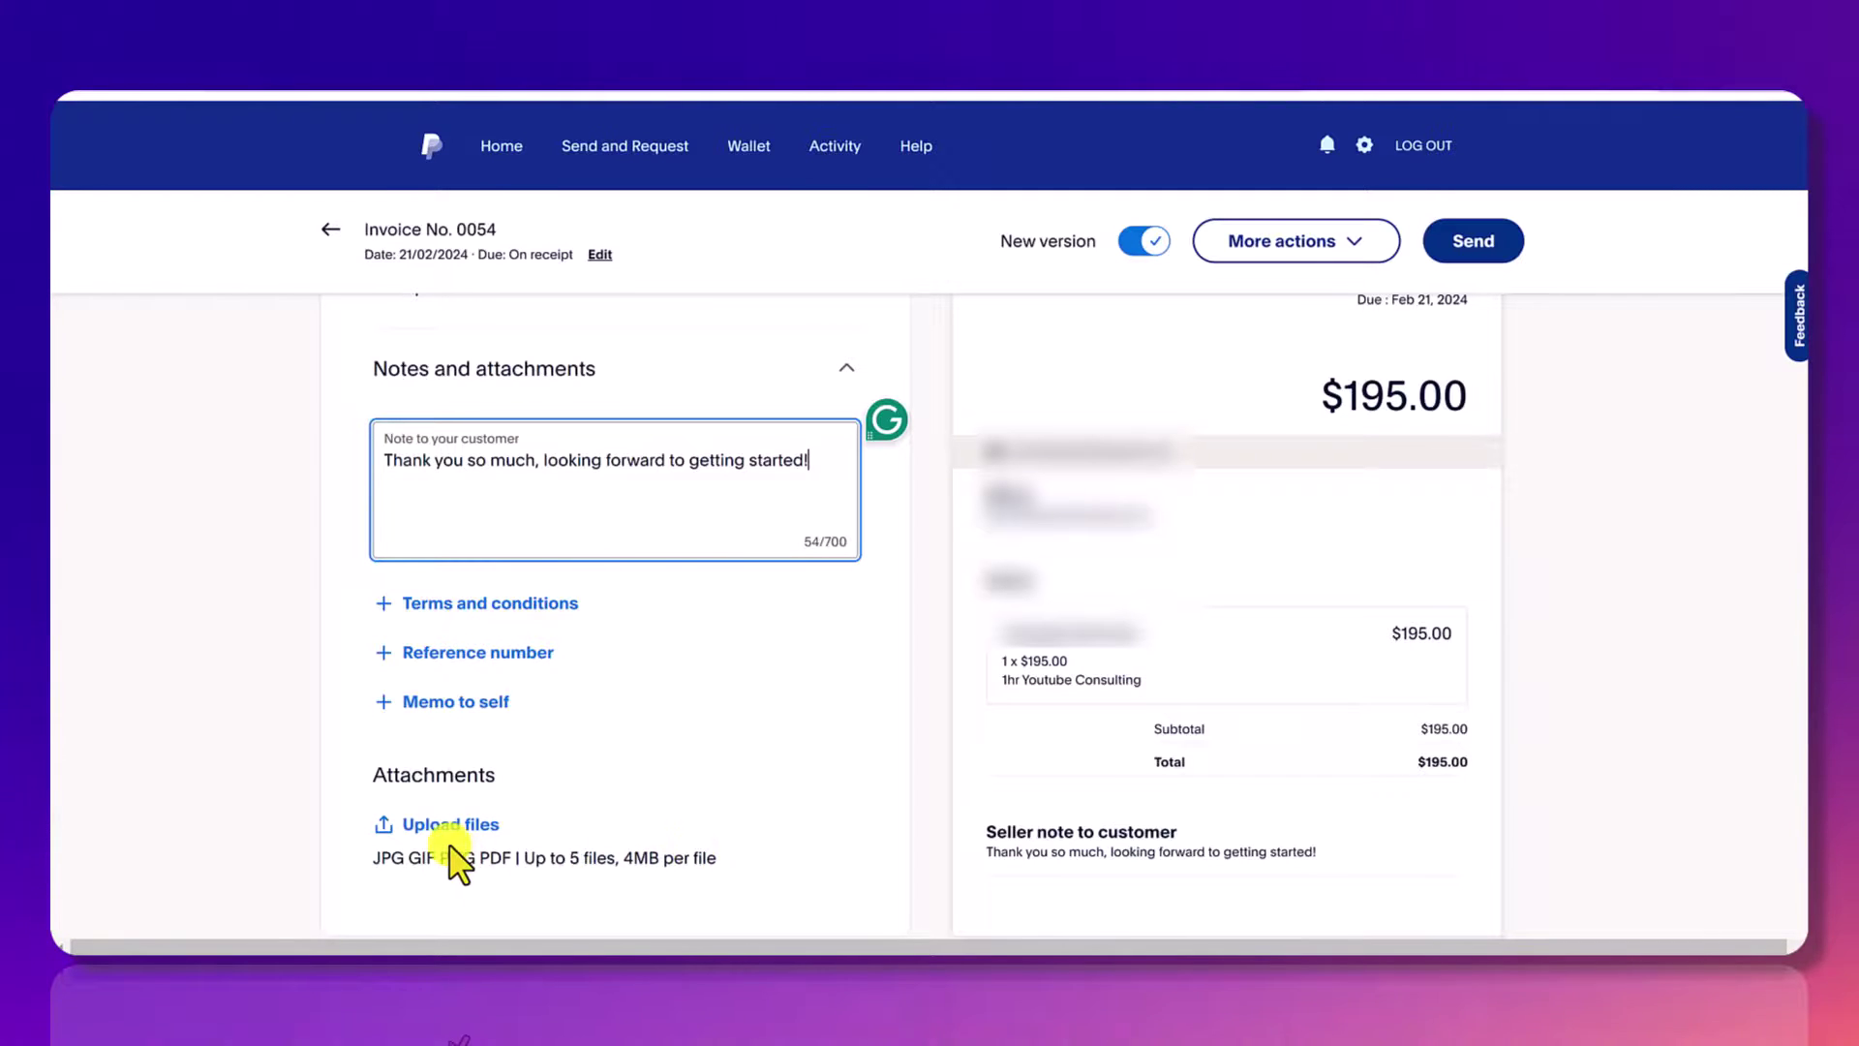
pyautogui.scroll(1, 1658, 612)
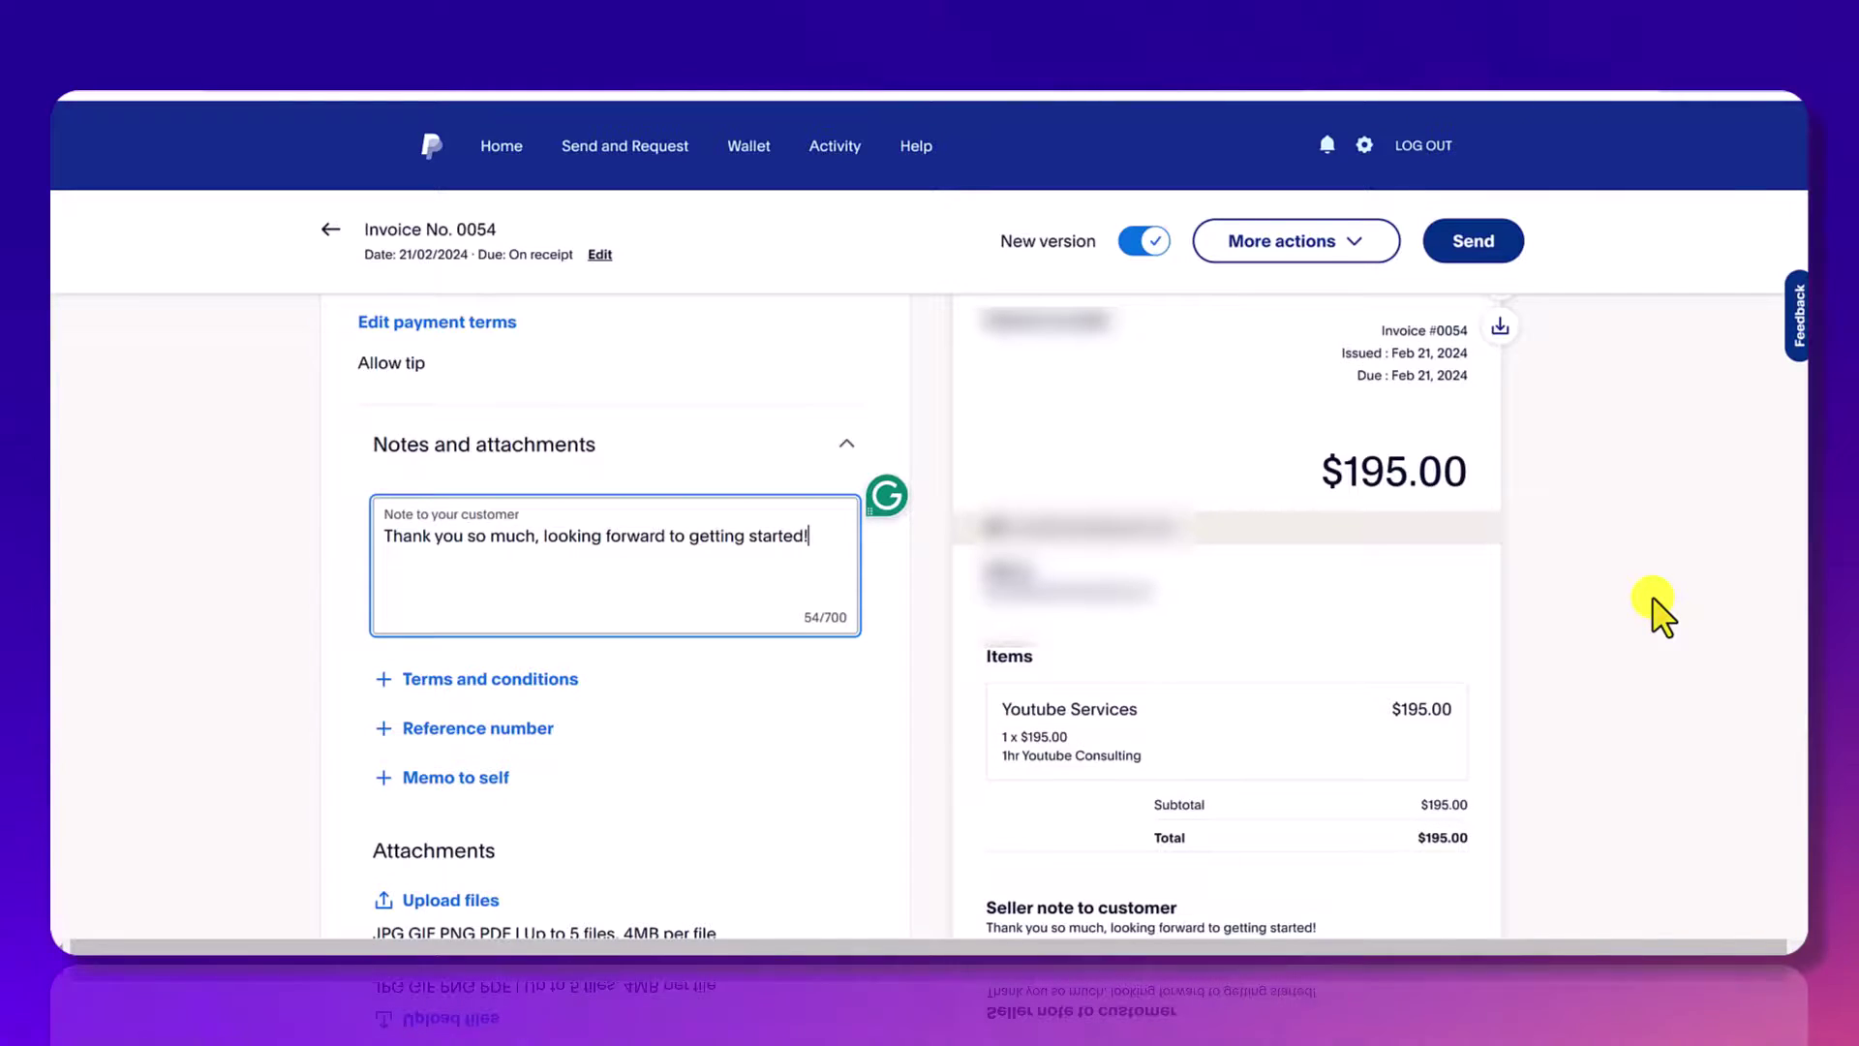
pyautogui.scroll(15, 1658, 612)
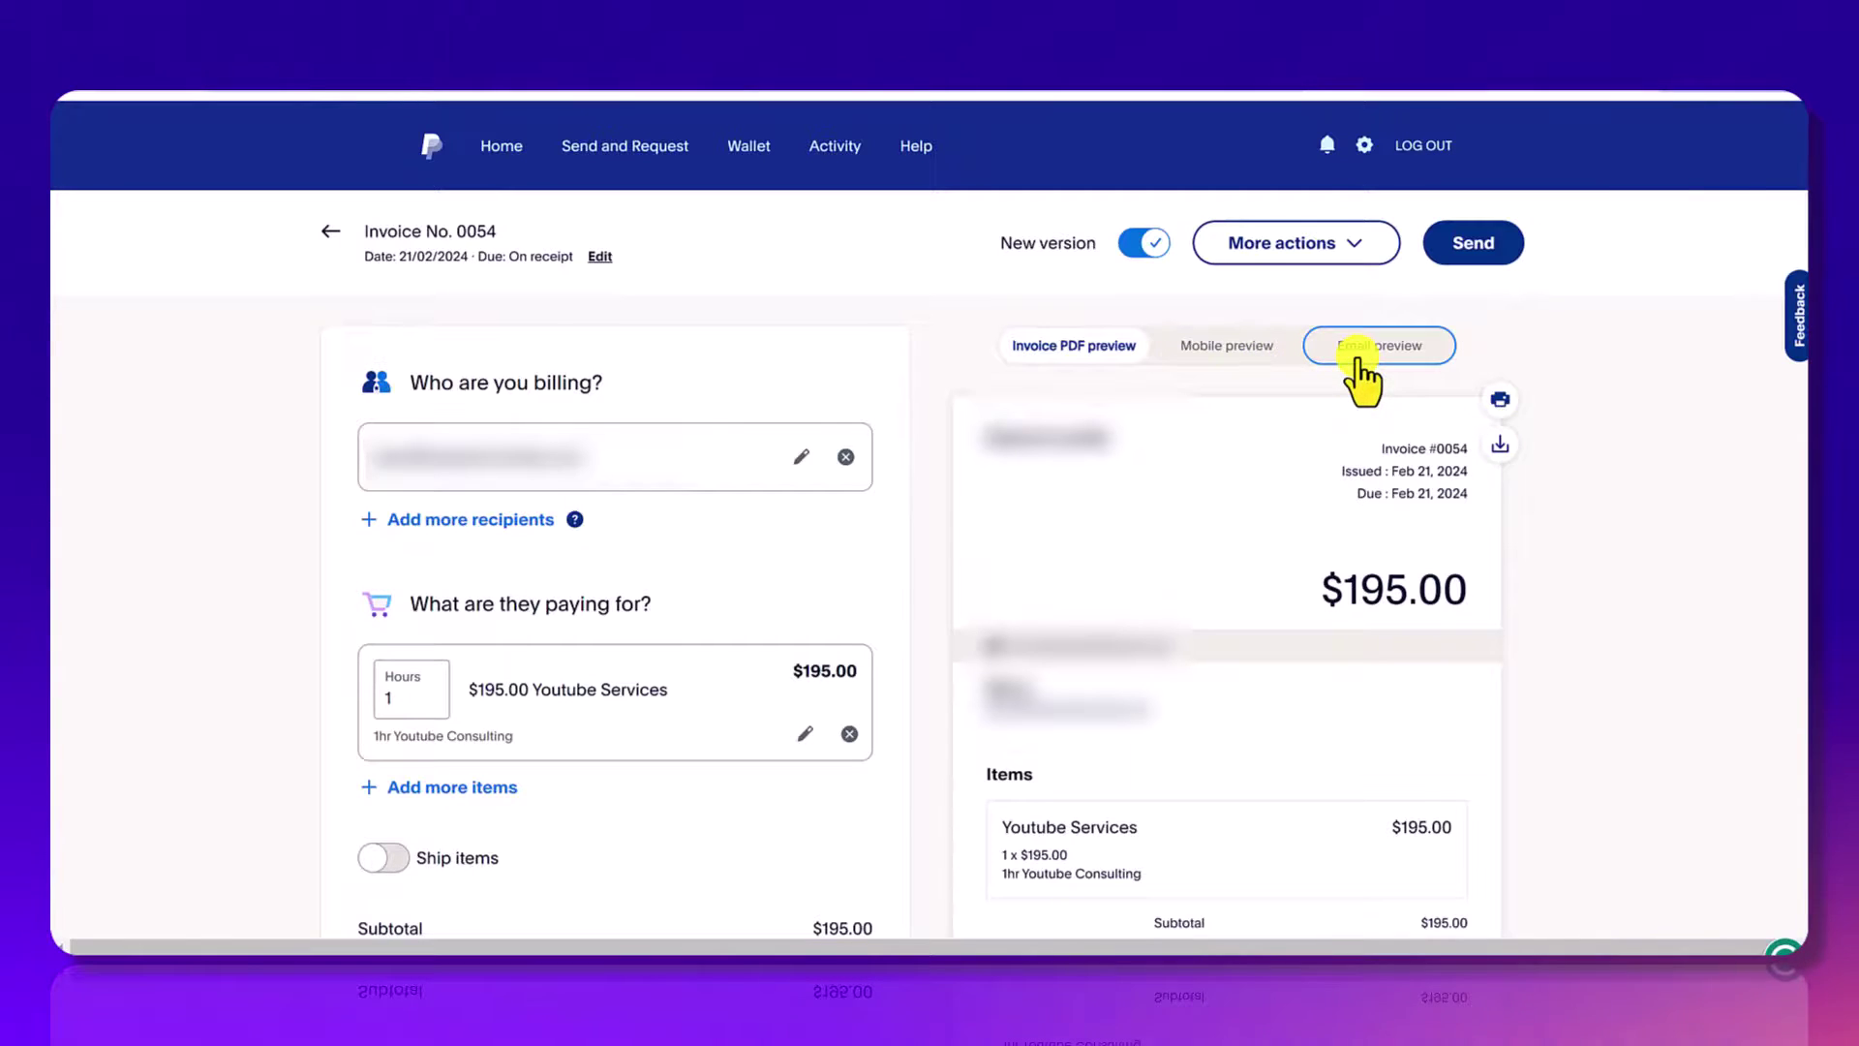
# - Look over the invoice settings, More actions list and preview, then return Home
pyautogui.click(599, 260)
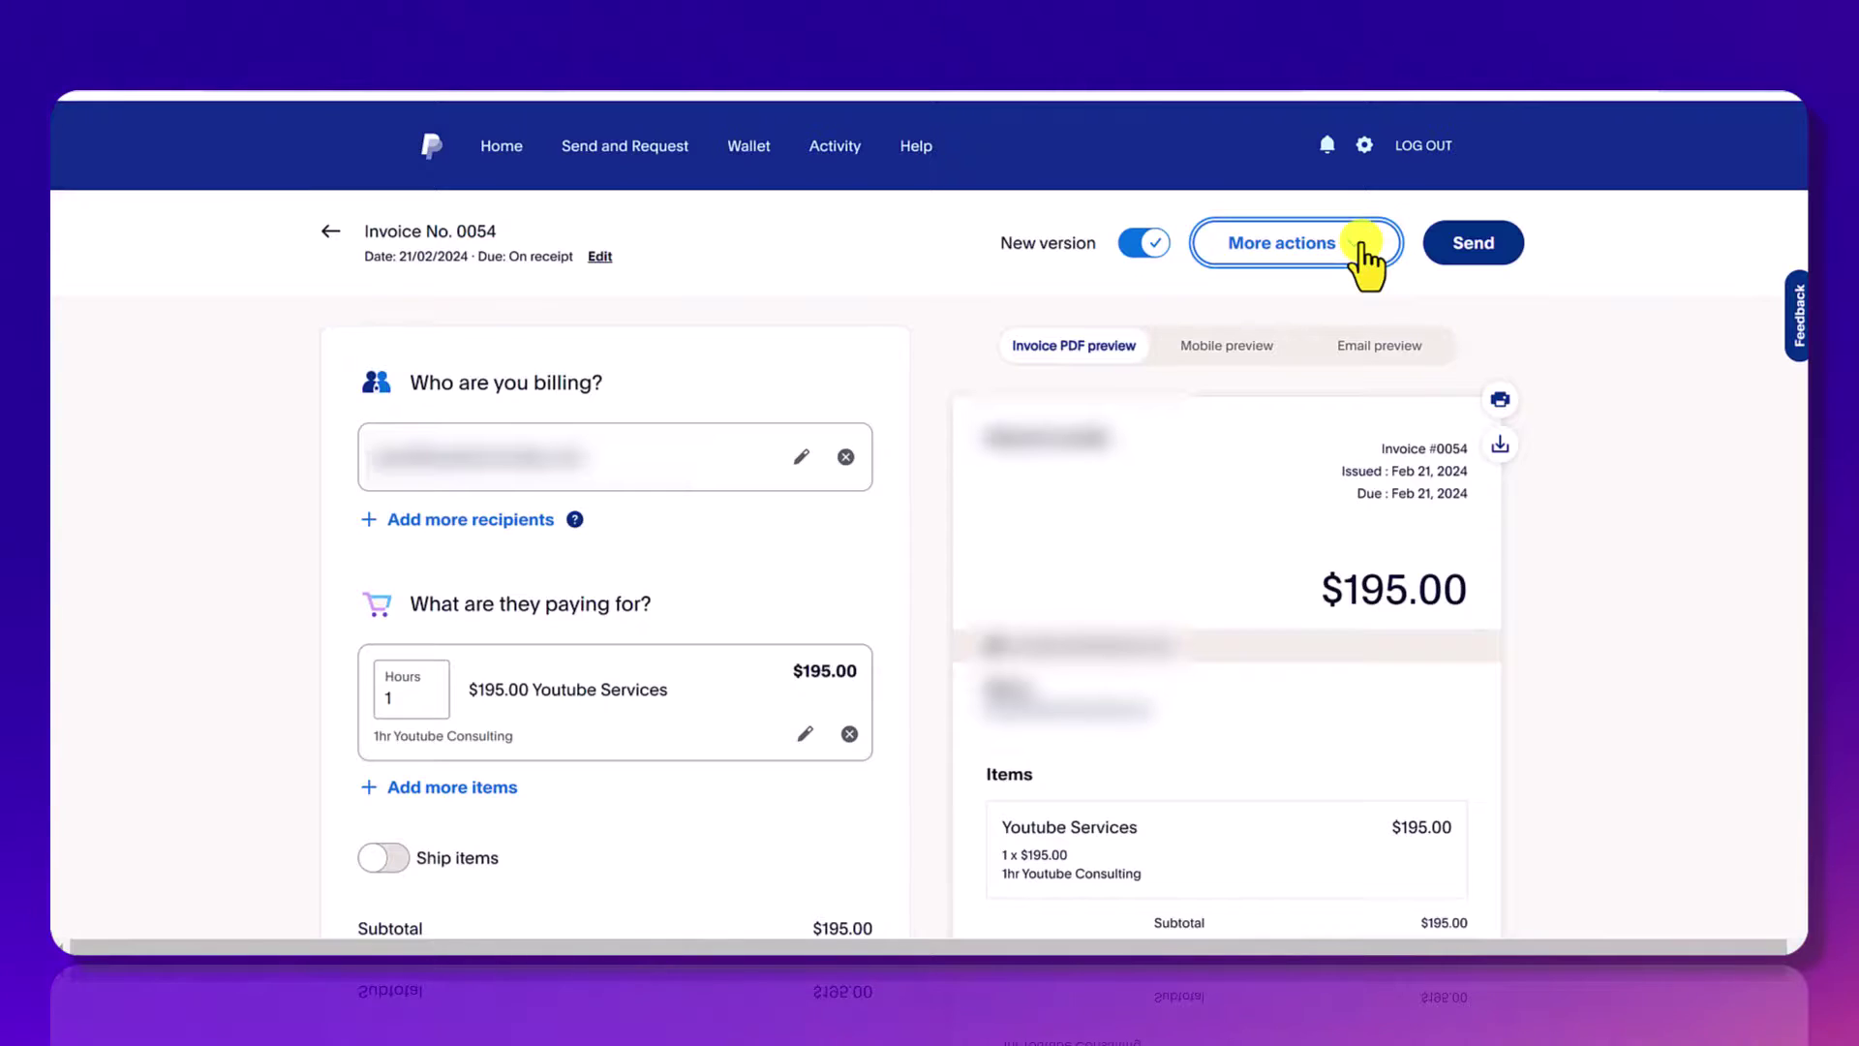
pyautogui.click(1365, 254)
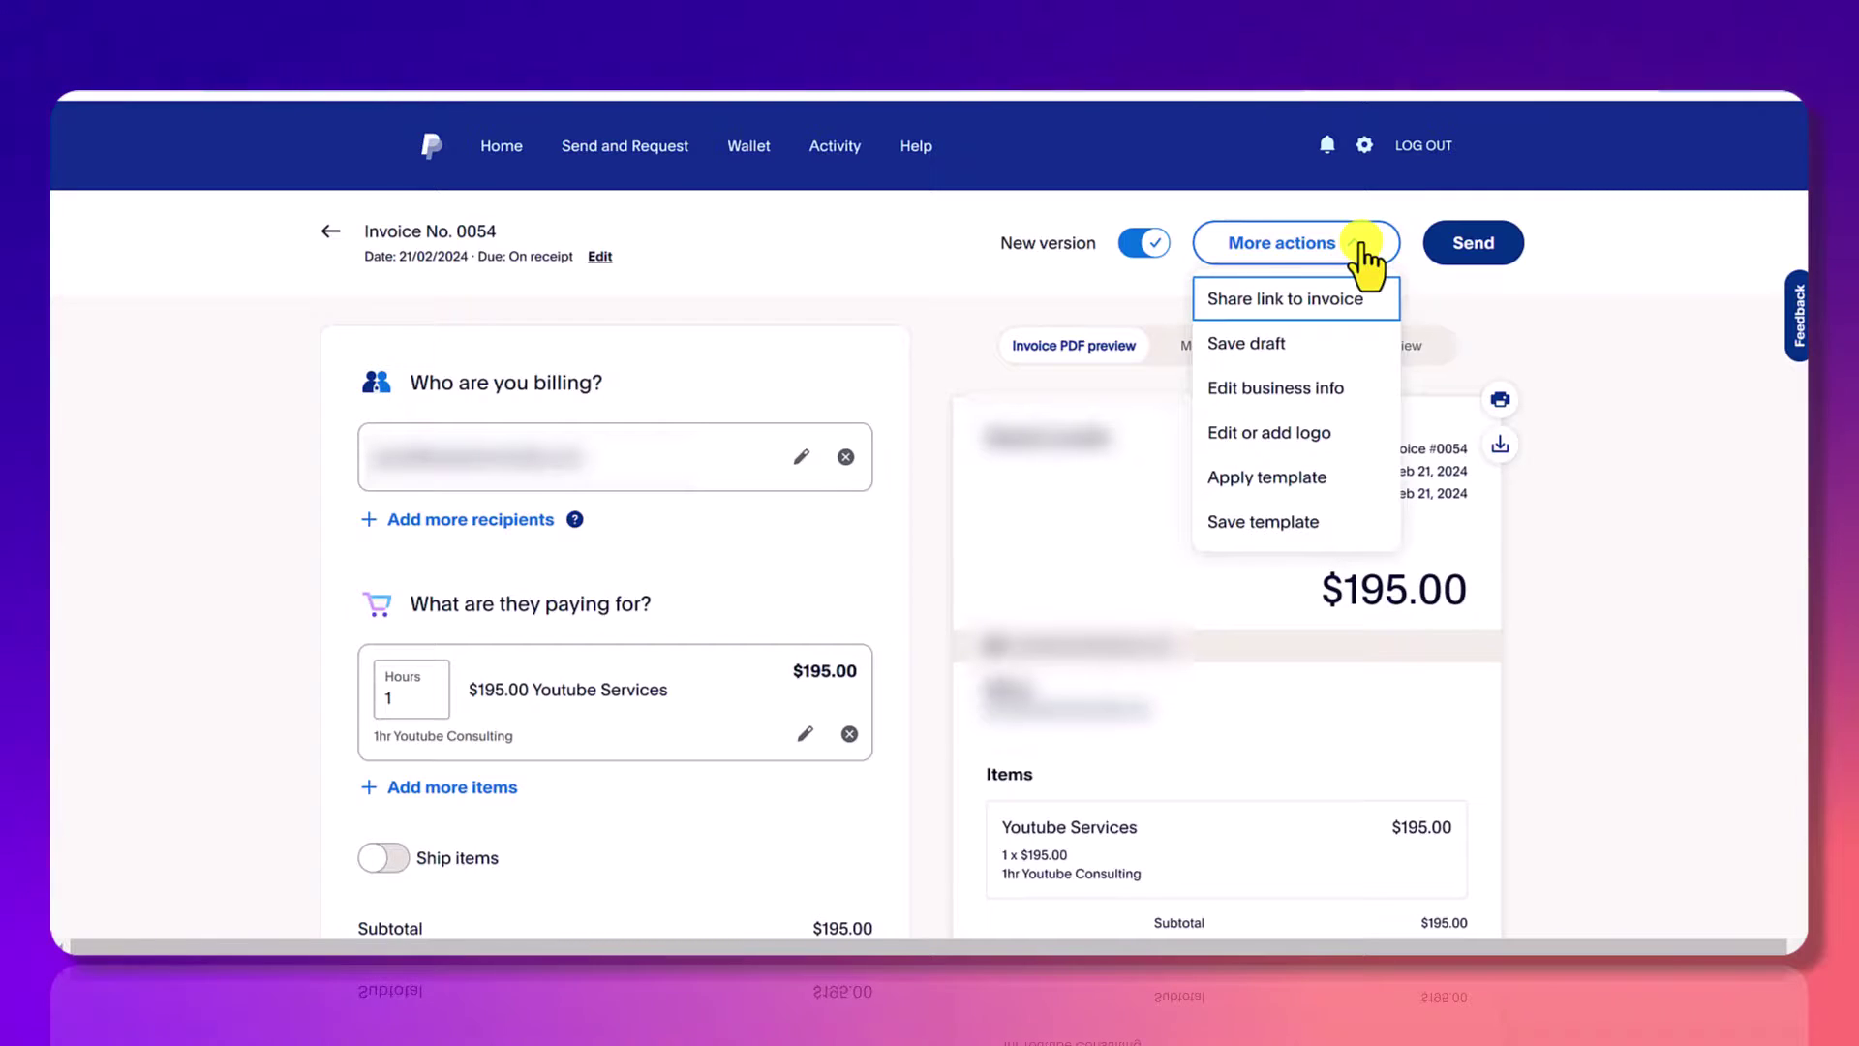
pyautogui.click(1365, 257)
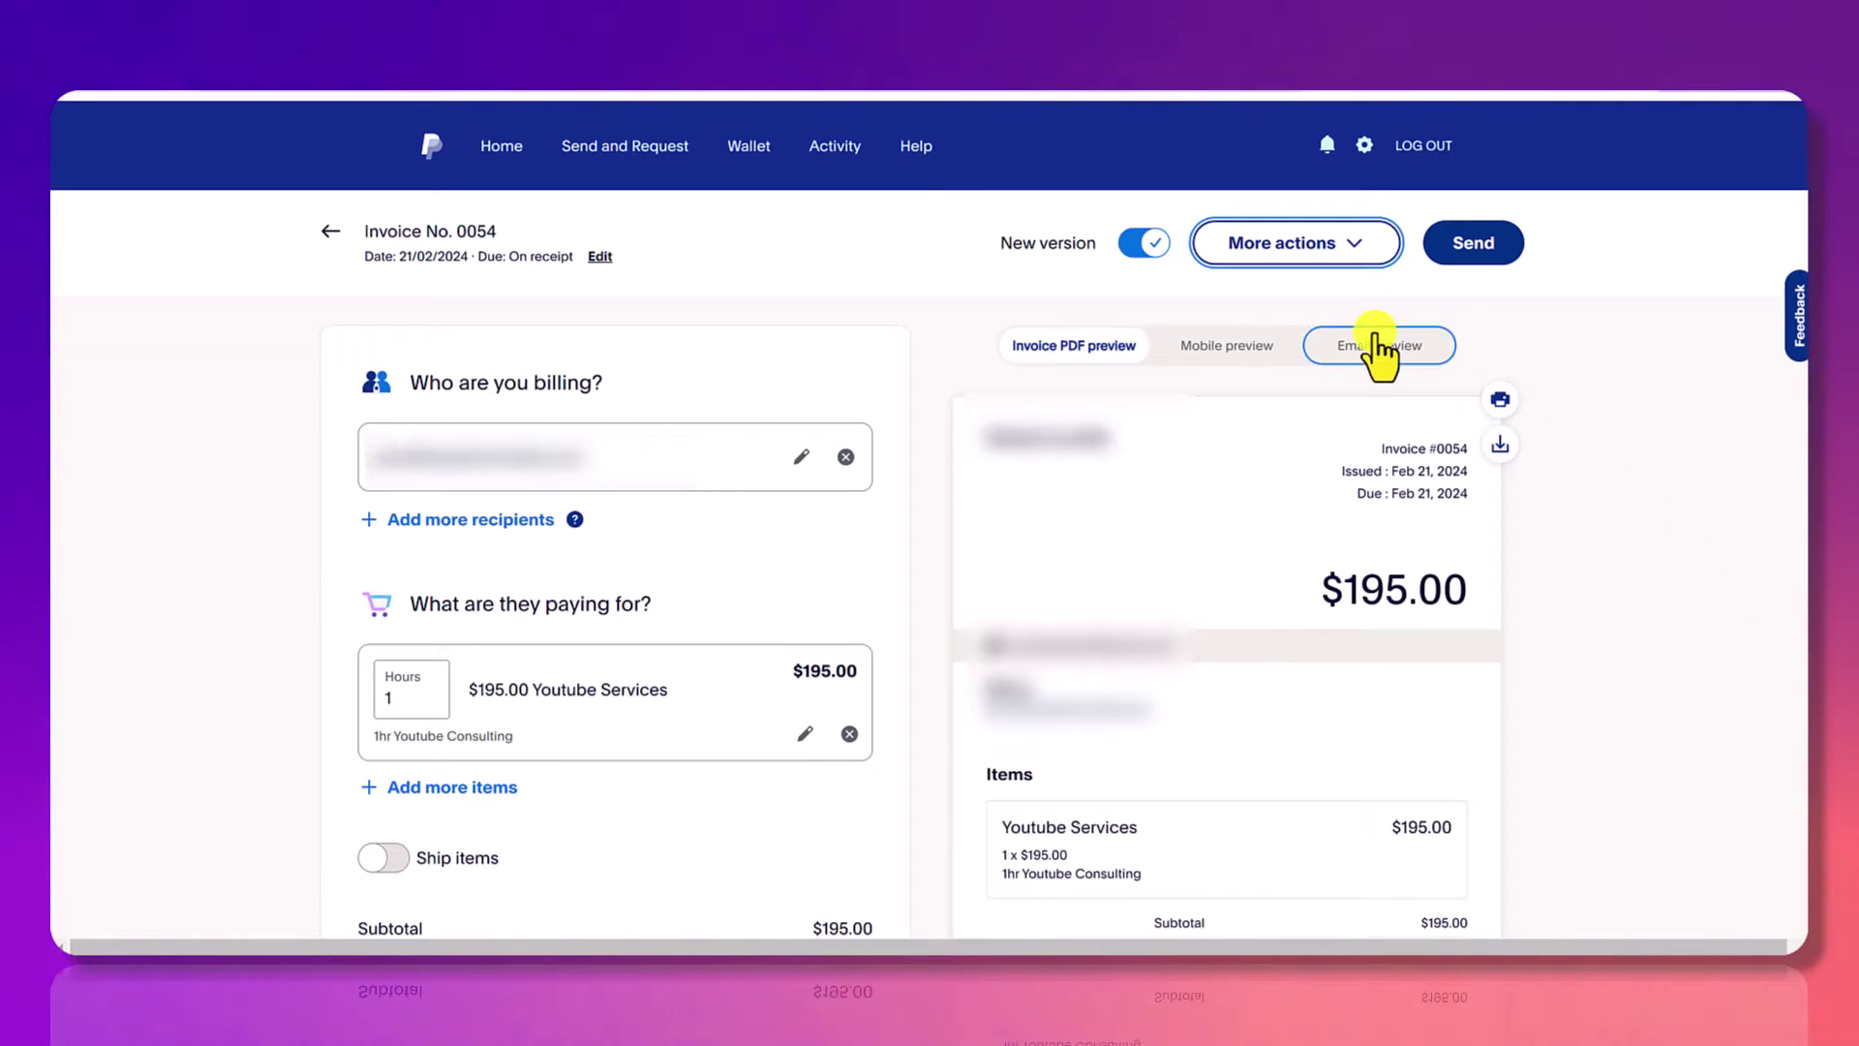
pyautogui.click(1075, 368)
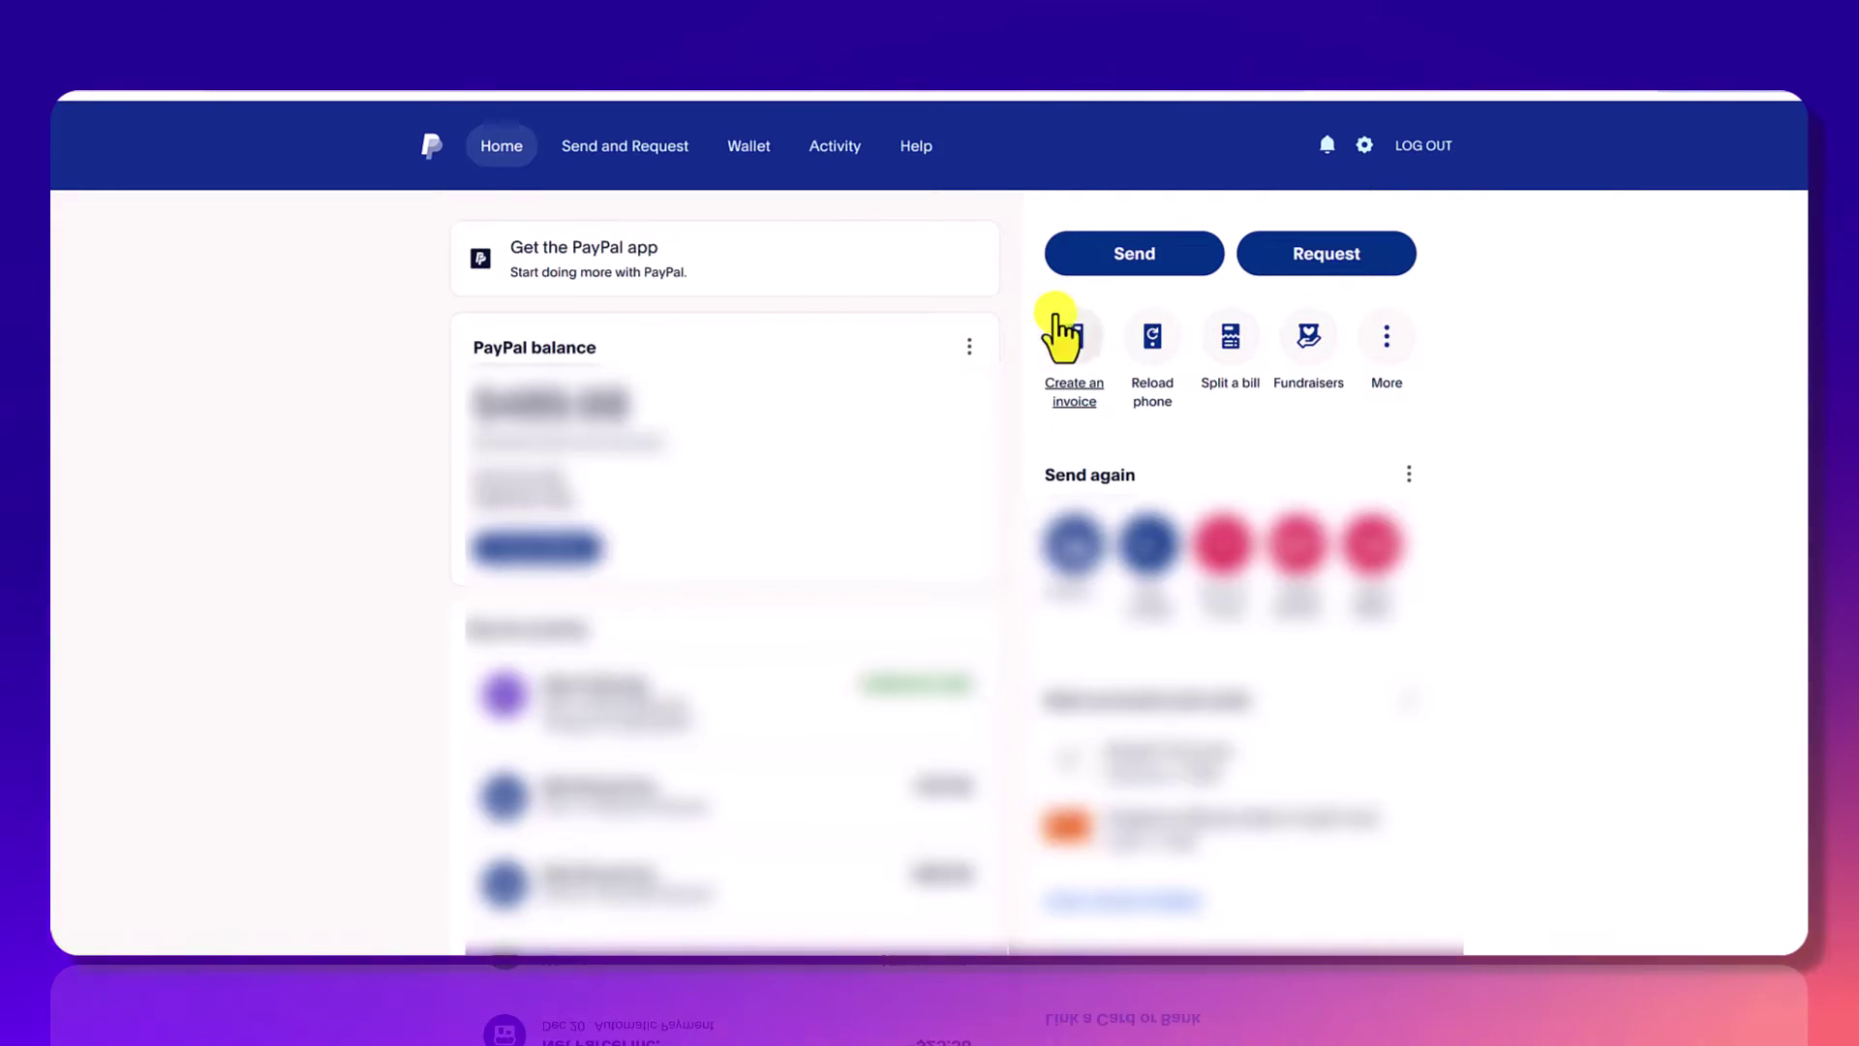
# - Go to the Invoicing list showing invoices from the past 30 days
pyautogui.click(1103, 363)
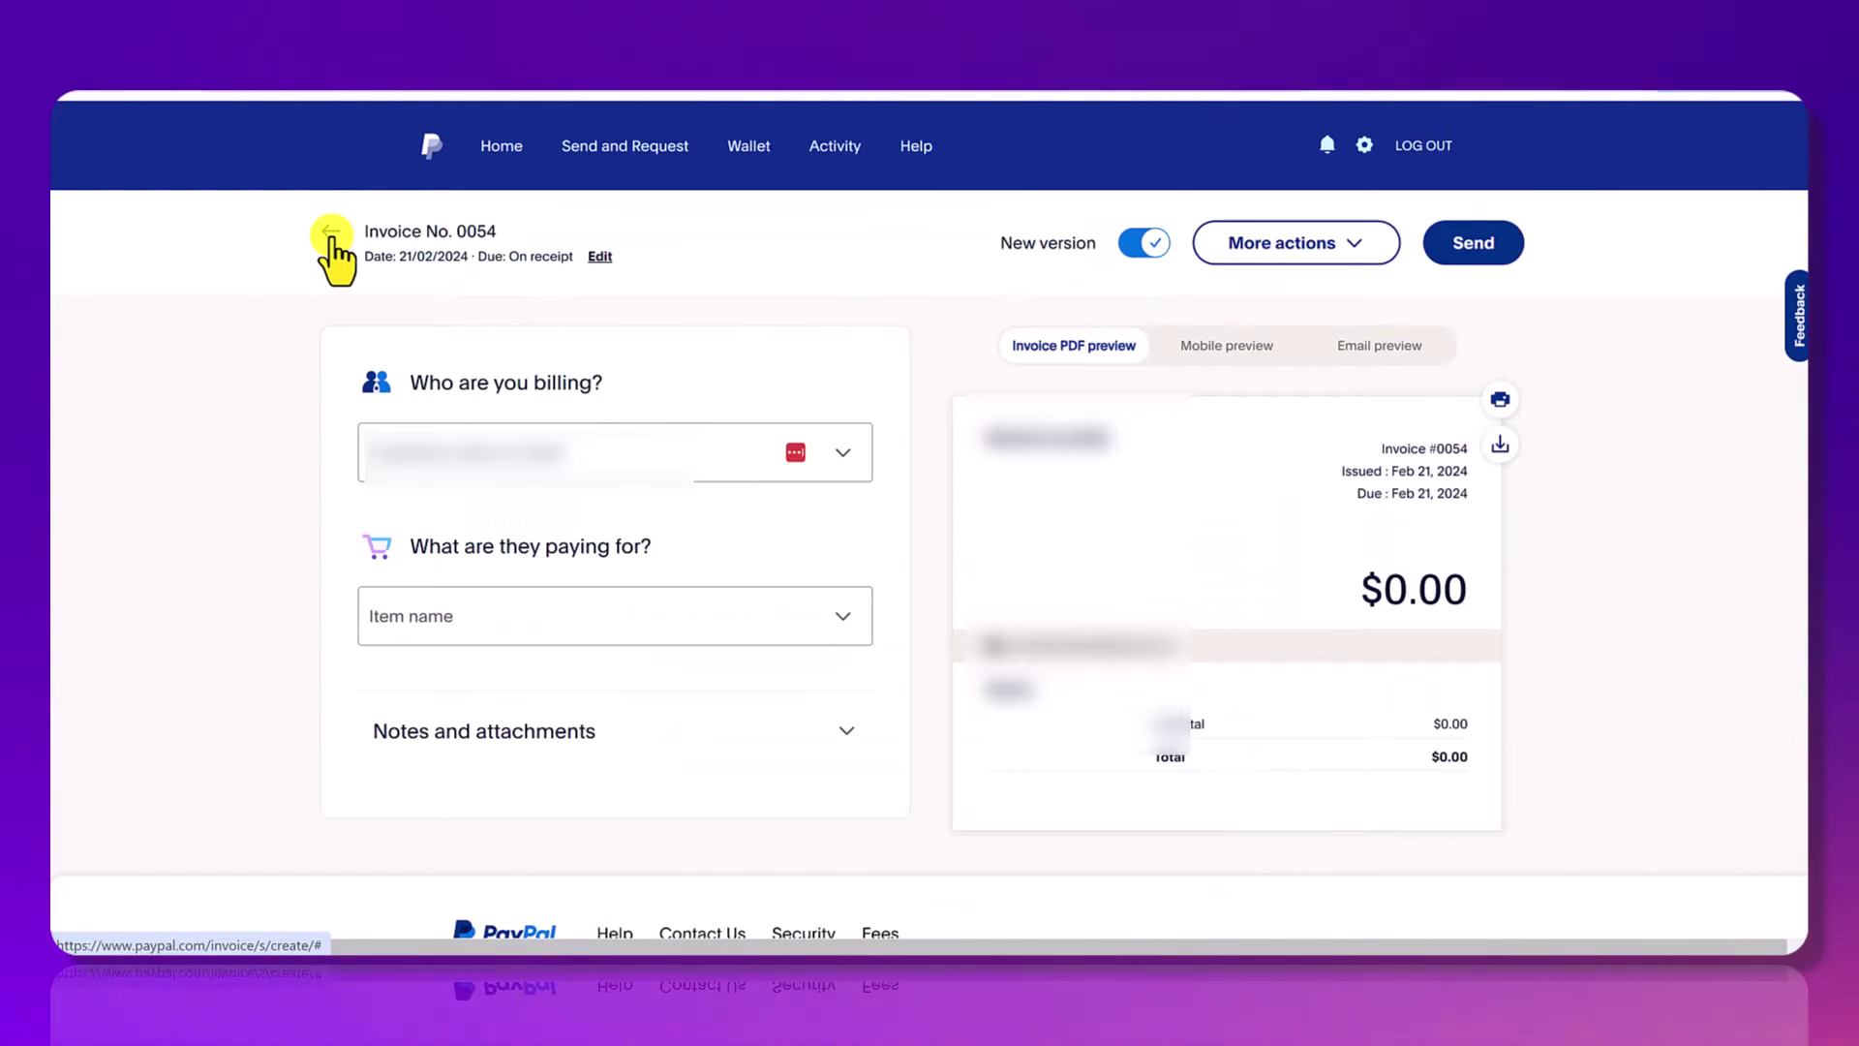
pyautogui.click(331, 234)
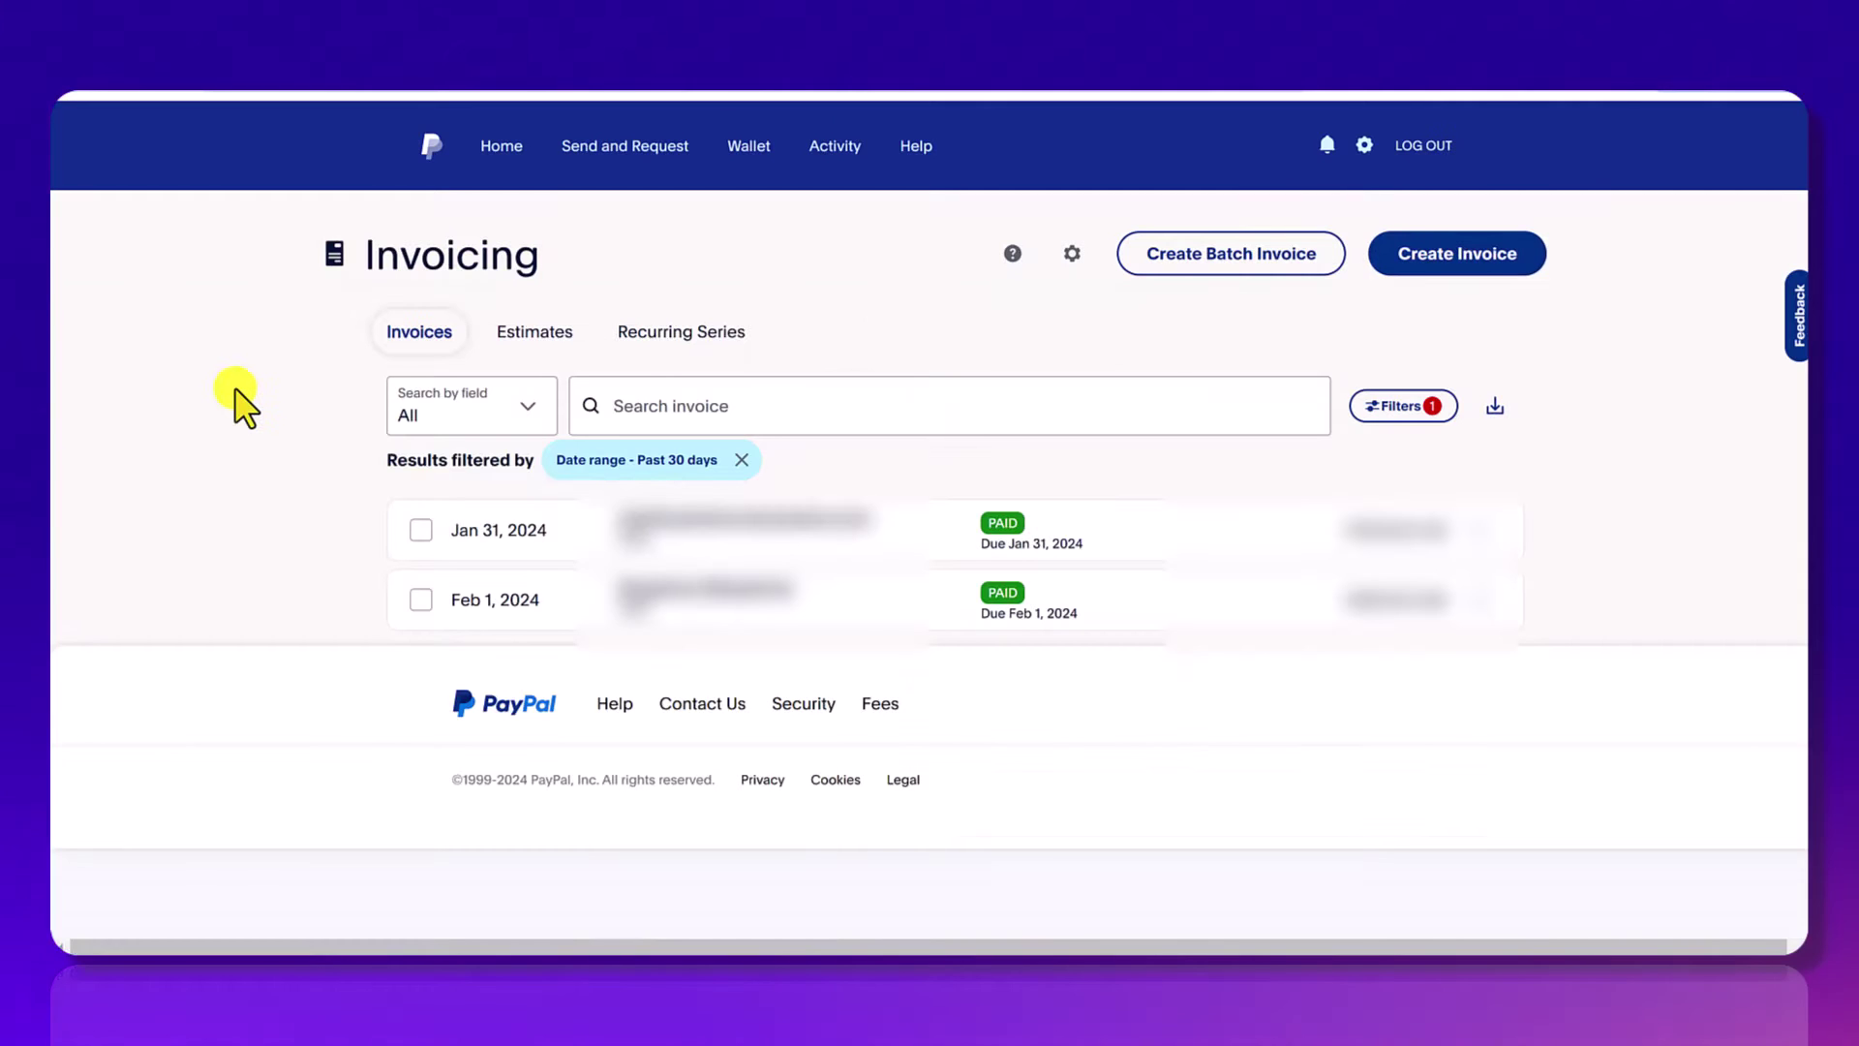